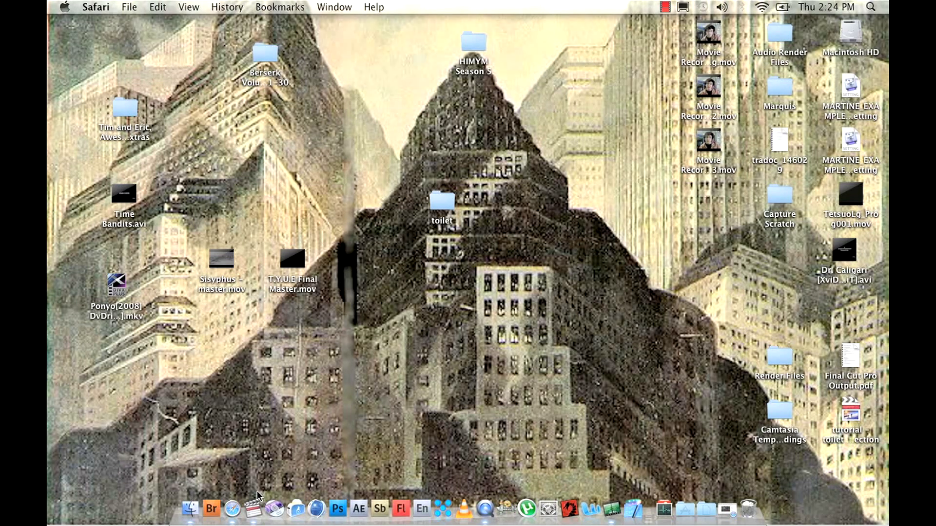
View the VDMX 5 site on vidvox.net in Safari, then its Quartz Composer Patches page.
click(232, 508)
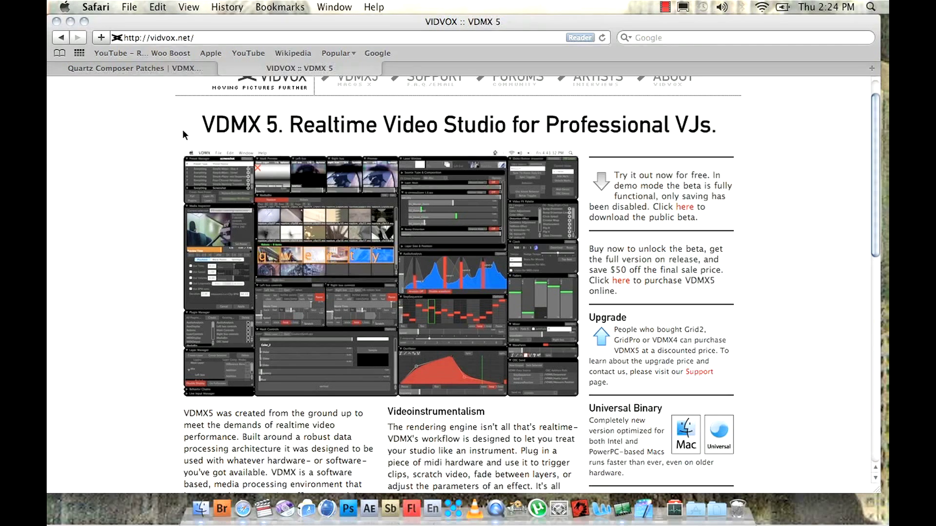
click(164, 68)
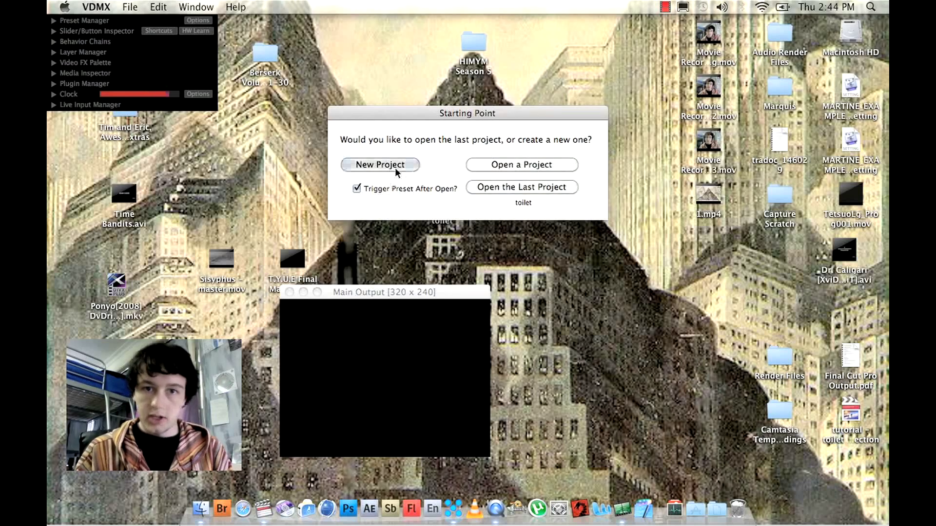
Start a new project, add three more layers in Layer Manager, and move the Layer Window top-right.
click(395, 168)
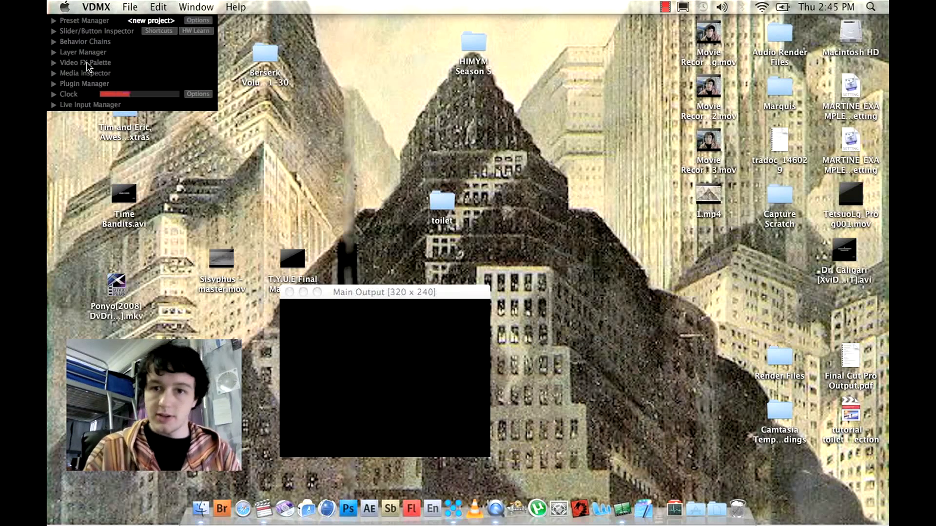
click(54, 53)
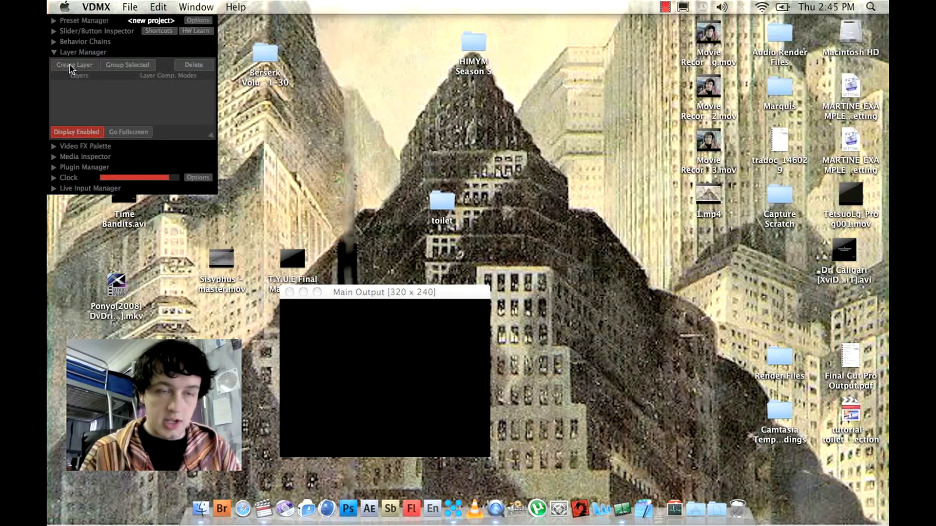
click(69, 65)
click(70, 65)
click(69, 65)
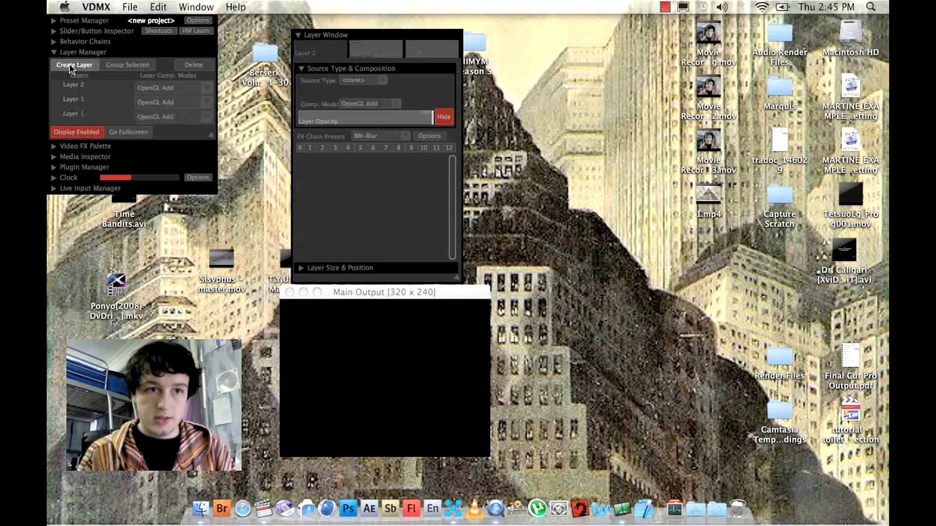
click(69, 66)
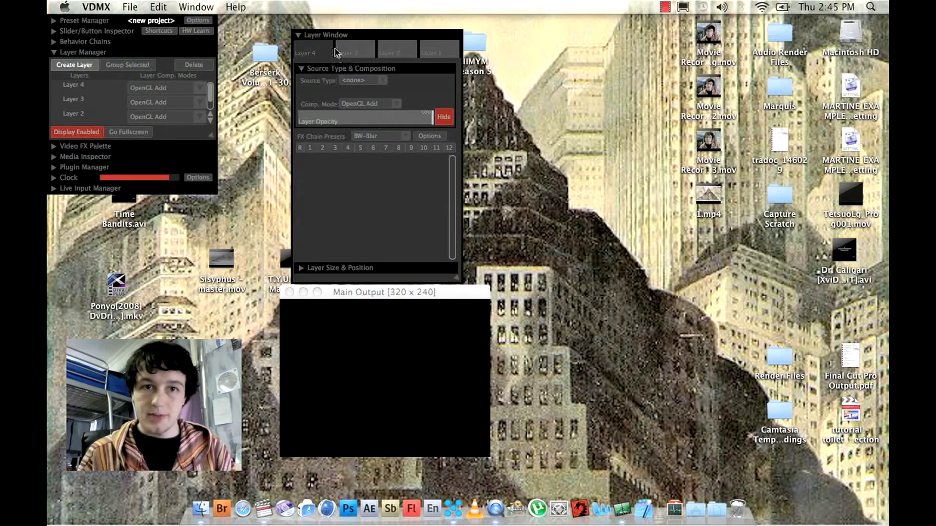
drag(342, 33, 706, 17)
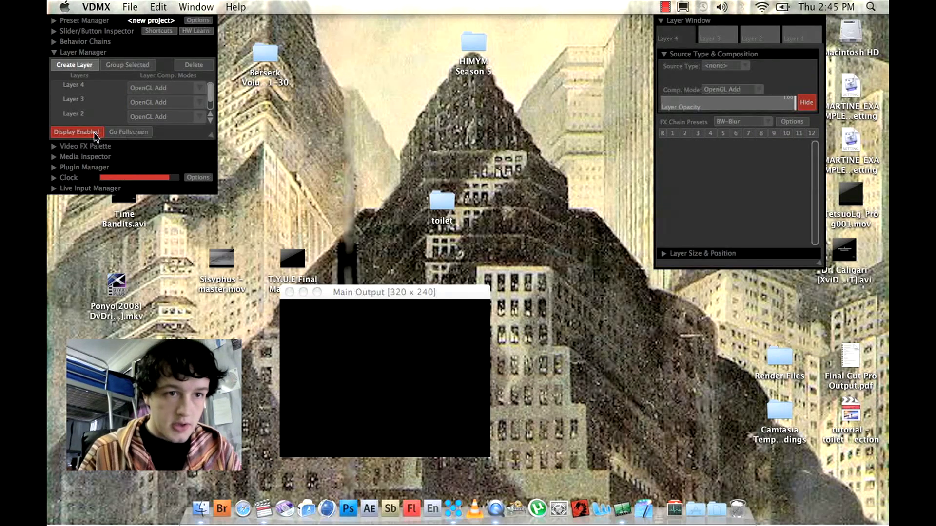
Add a MediaBin plugin from Plugin Manager and move the MediaBin 1 window up.
click(55, 168)
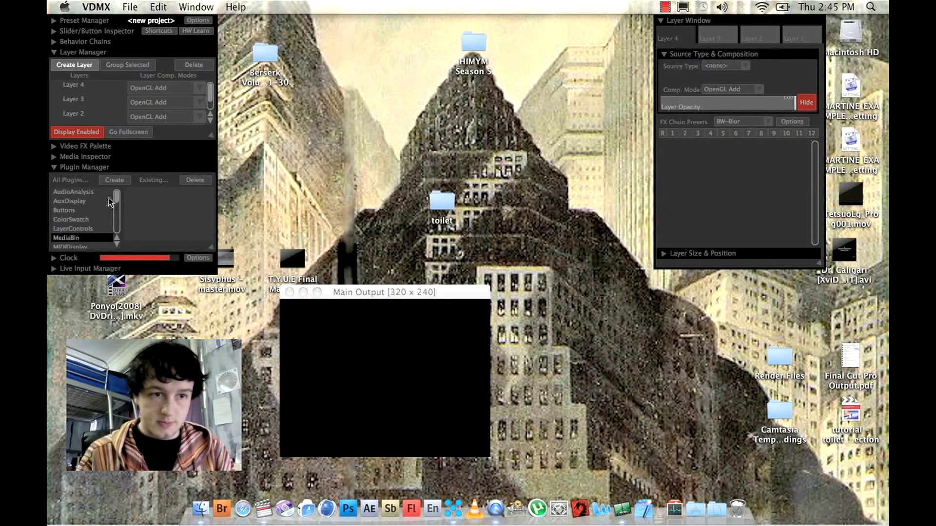
double_click(63, 238)
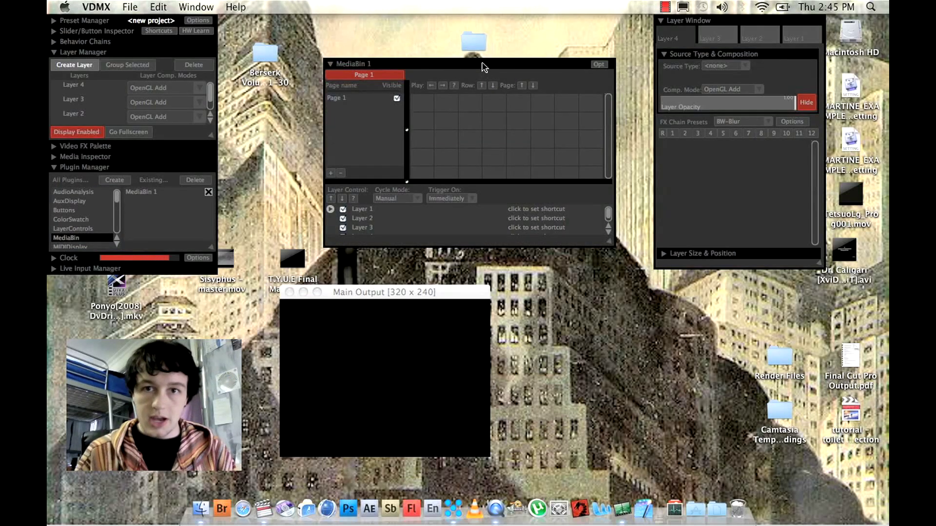
drag(482, 67, 376, 25)
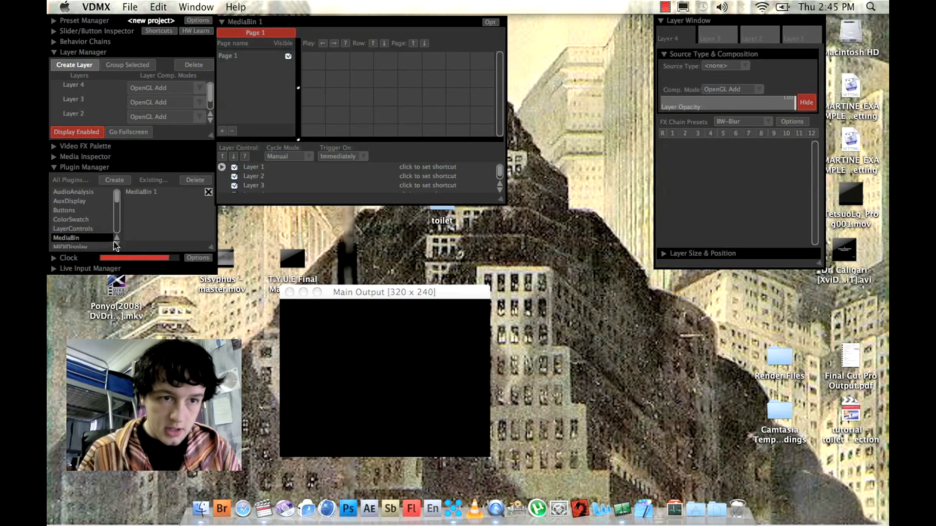
Step through the Plugin Manager list and scroll it back up.
click(117, 244)
click(117, 244)
click(117, 244)
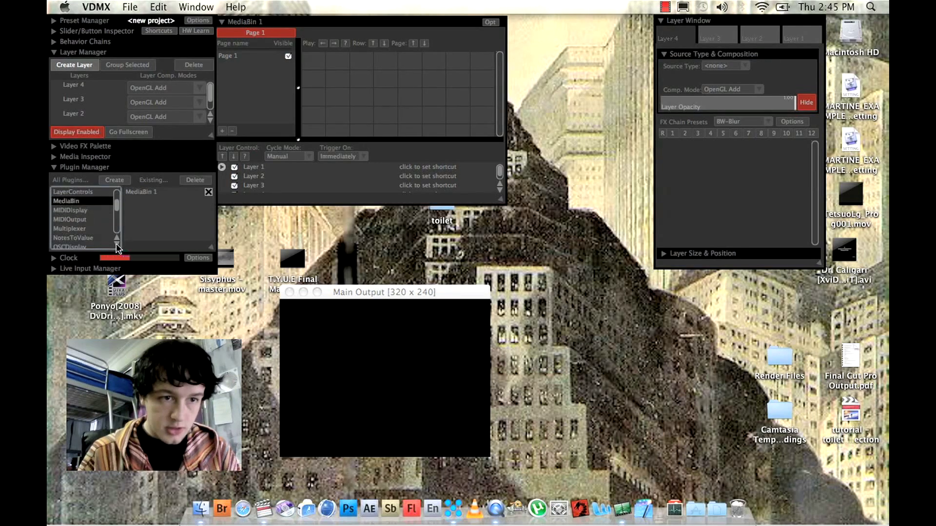
click(117, 244)
click(117, 244)
click(117, 244)
click(117, 244)
click(117, 244)
click(117, 243)
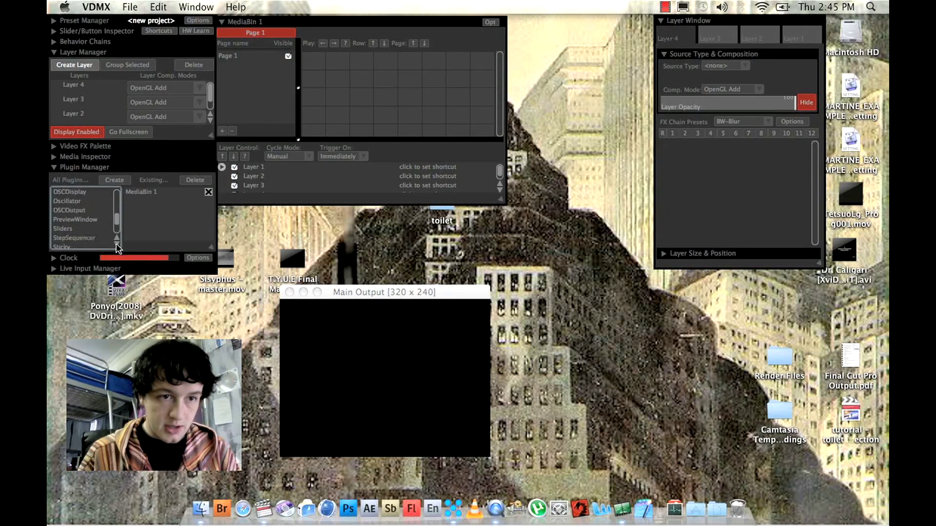
click(116, 244)
click(117, 244)
click(117, 244)
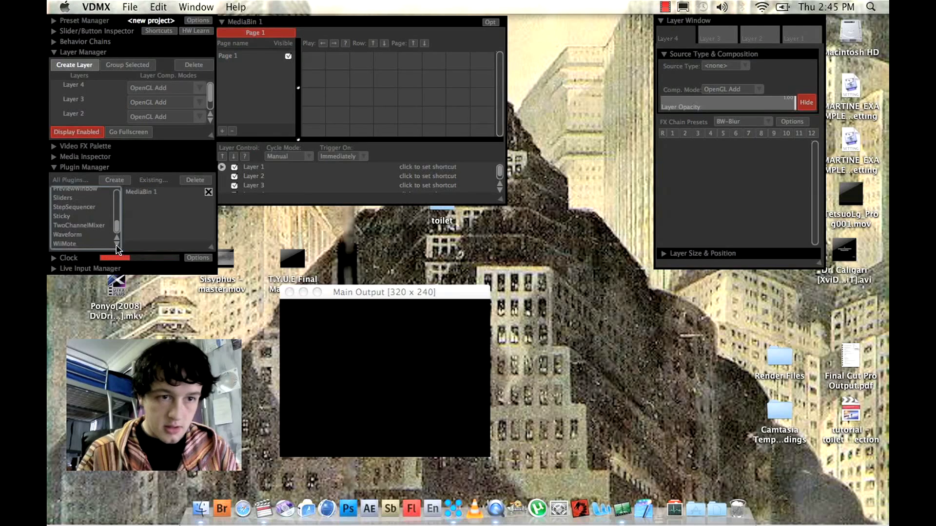
scroll(117, 244, up, 2)
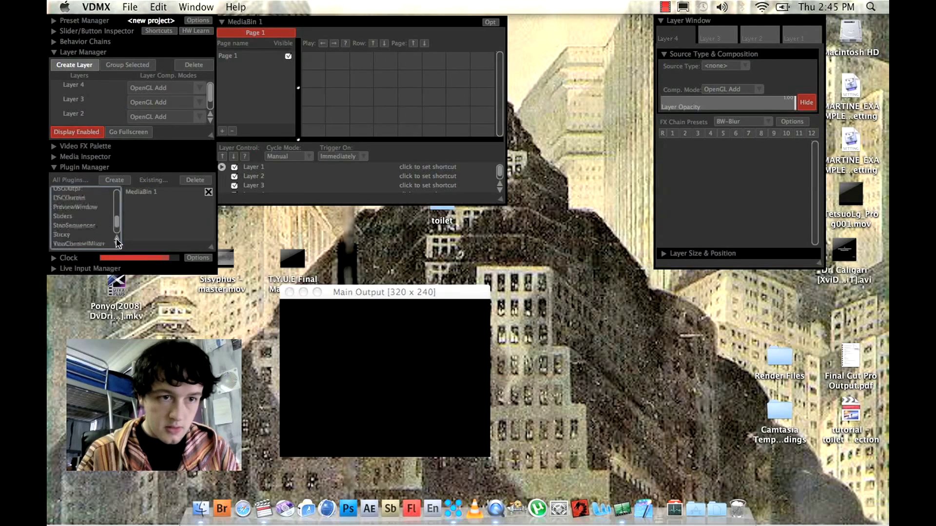
scroll(117, 244, up, 2)
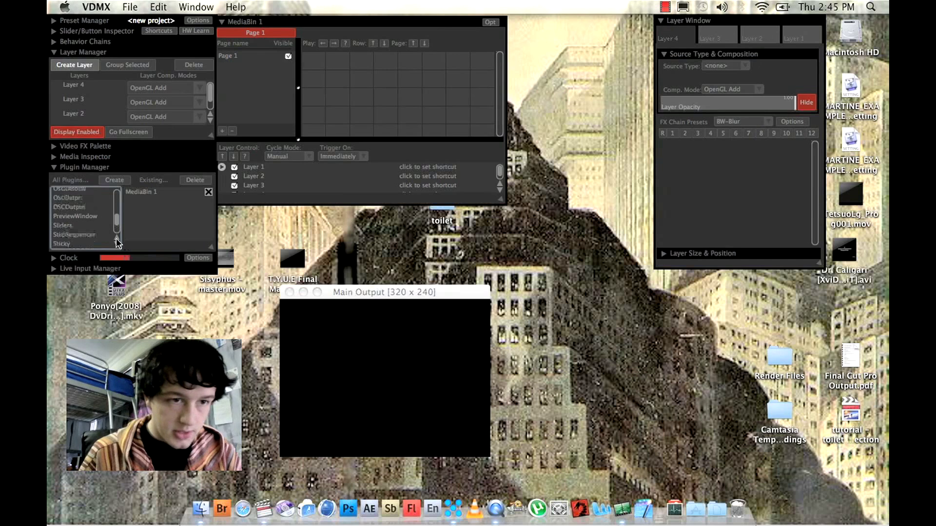
scroll(117, 242, up, 8)
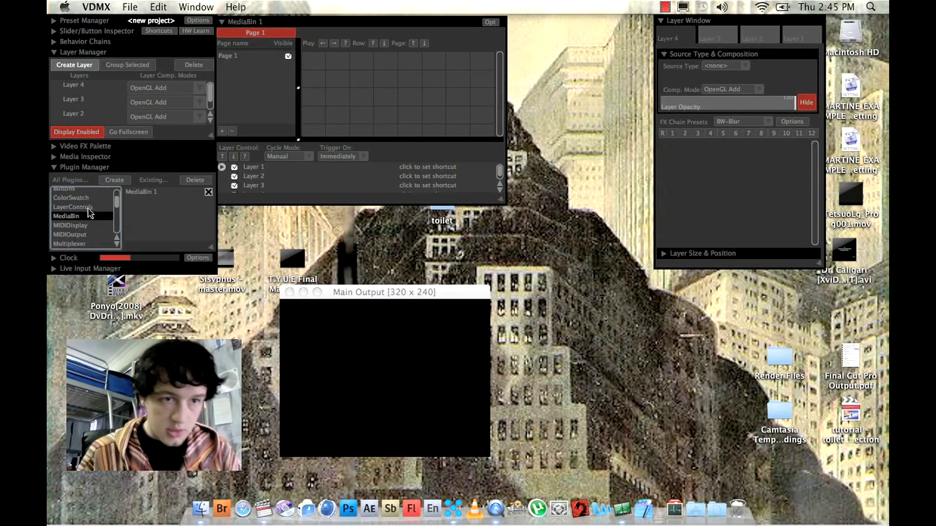
Add four LayerControls plugins and tile their windows in a two-by-two grid.
double_click(89, 208)
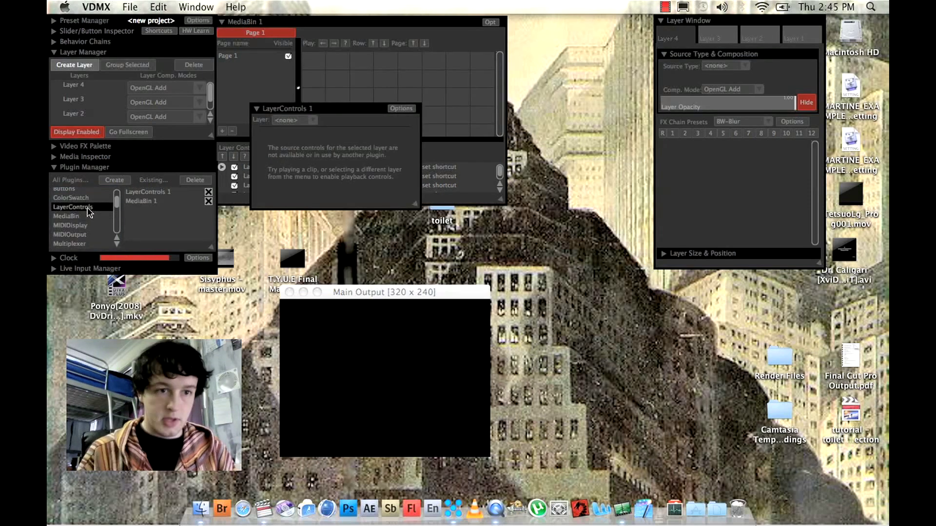
drag(333, 113, 583, 285)
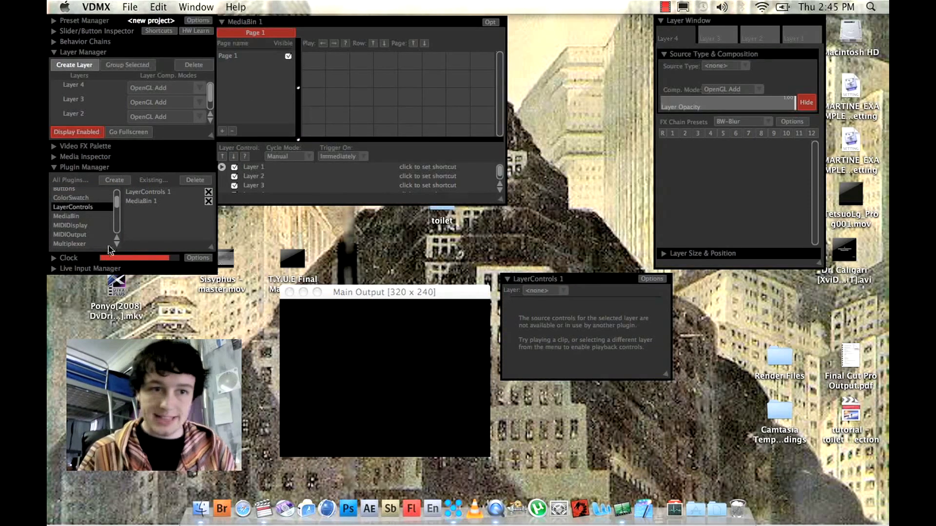
click(85, 210)
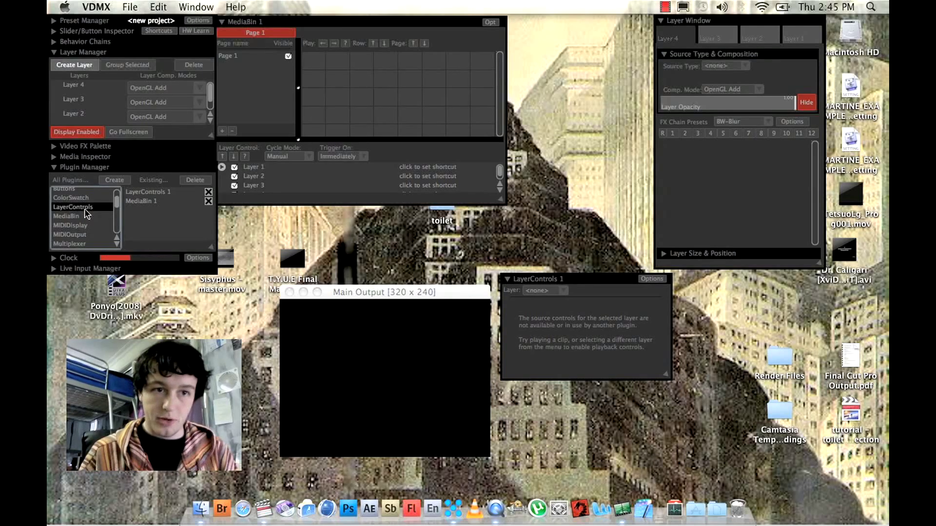
double_click(84, 211)
double_click(85, 210)
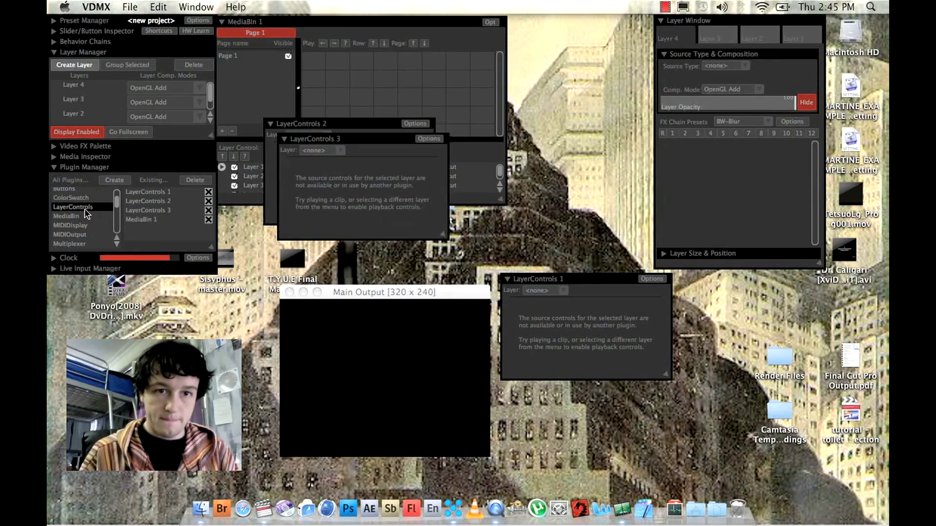
double_click(85, 210)
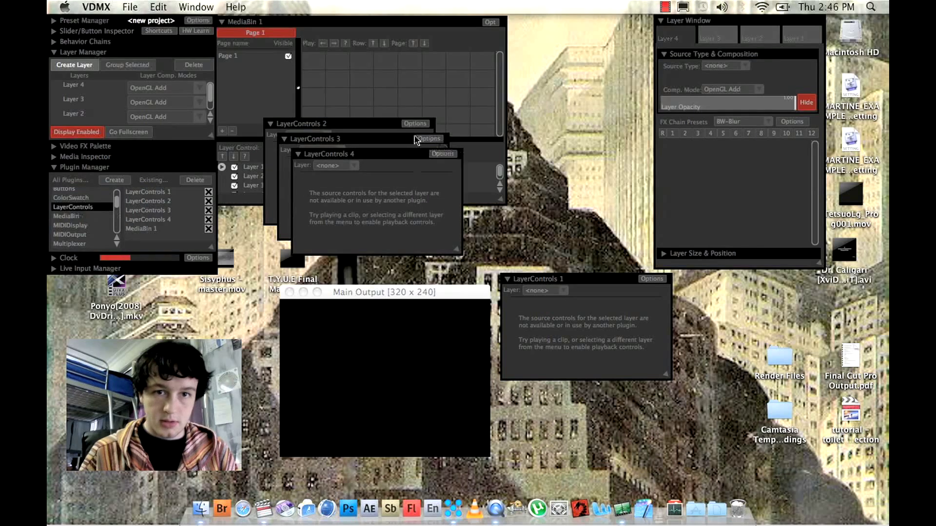
drag(404, 155, 792, 393)
drag(356, 149, 580, 389)
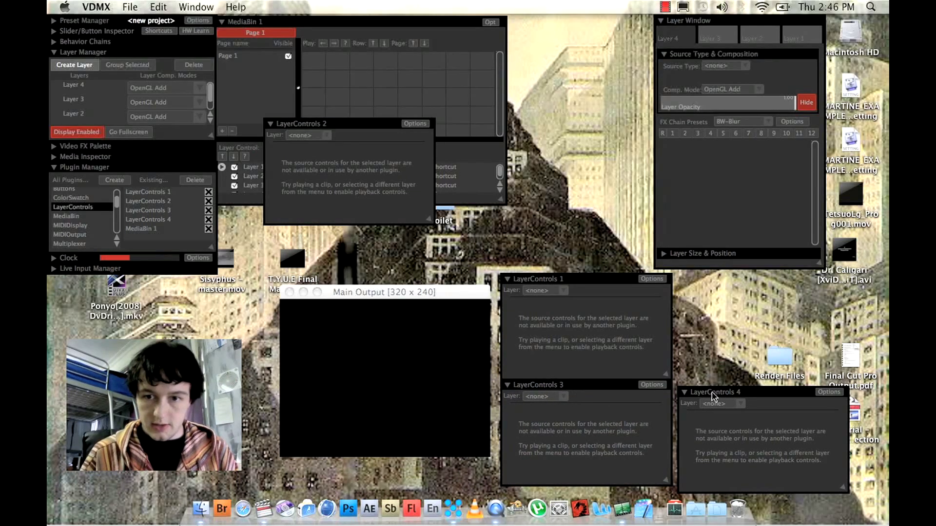
drag(713, 397, 708, 392)
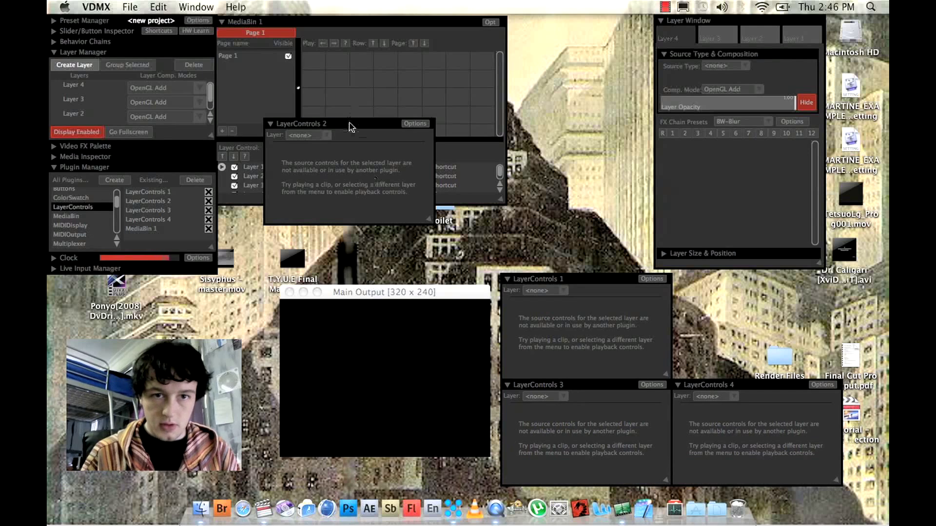
drag(349, 127, 758, 283)
Assign LayerControls 1–4 to Layer 1, Layer 2, Layer 3 and Layer 4 respectively.
click(564, 293)
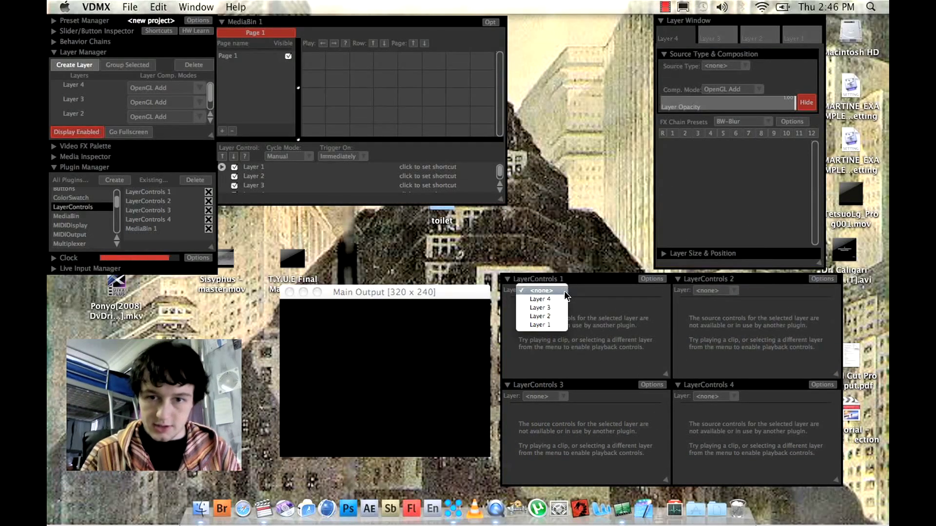
click(545, 324)
click(734, 292)
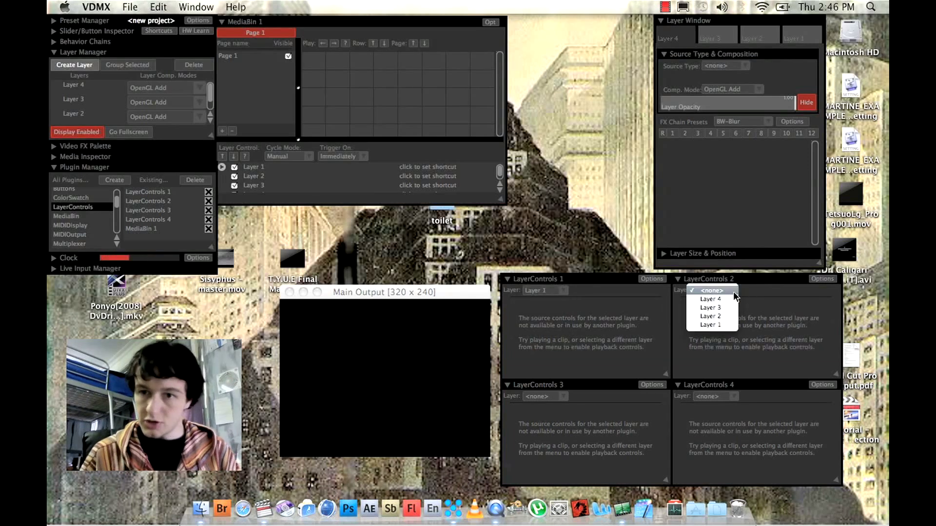
click(721, 316)
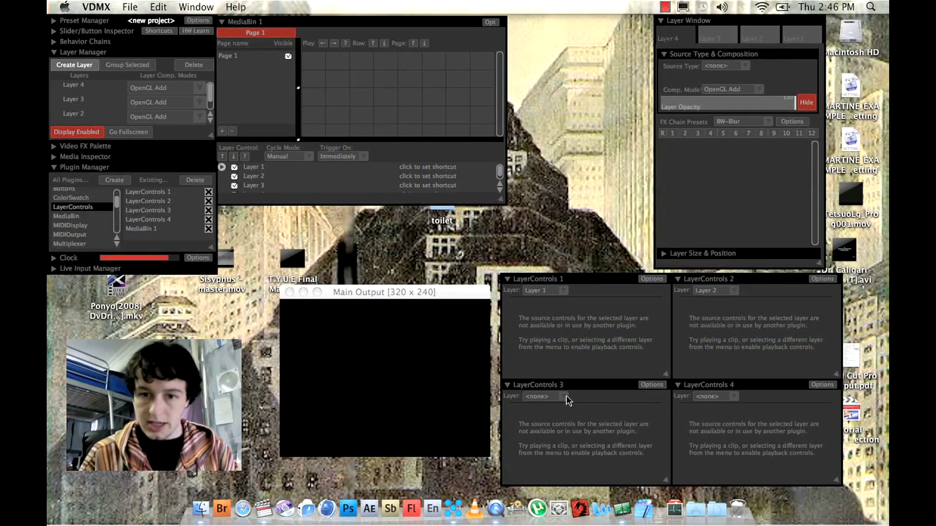
click(569, 401)
click(641, 426)
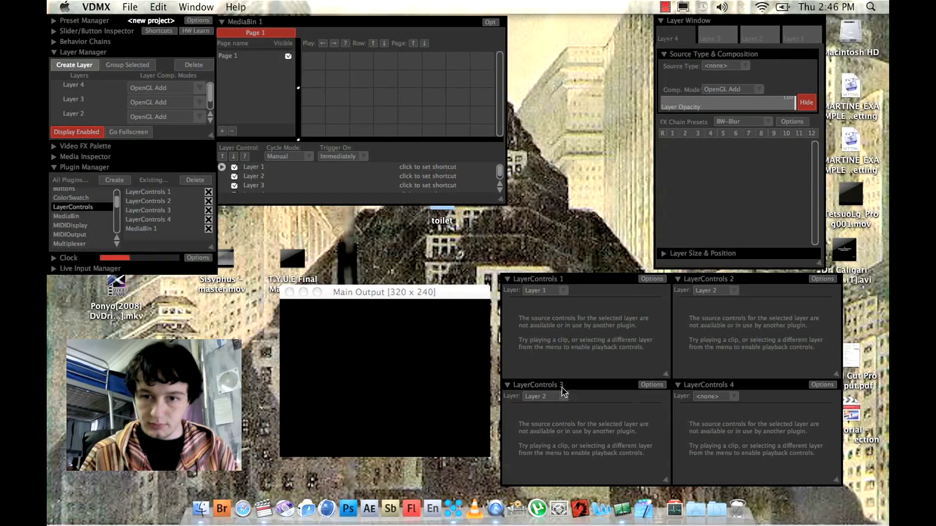
click(561, 395)
click(556, 388)
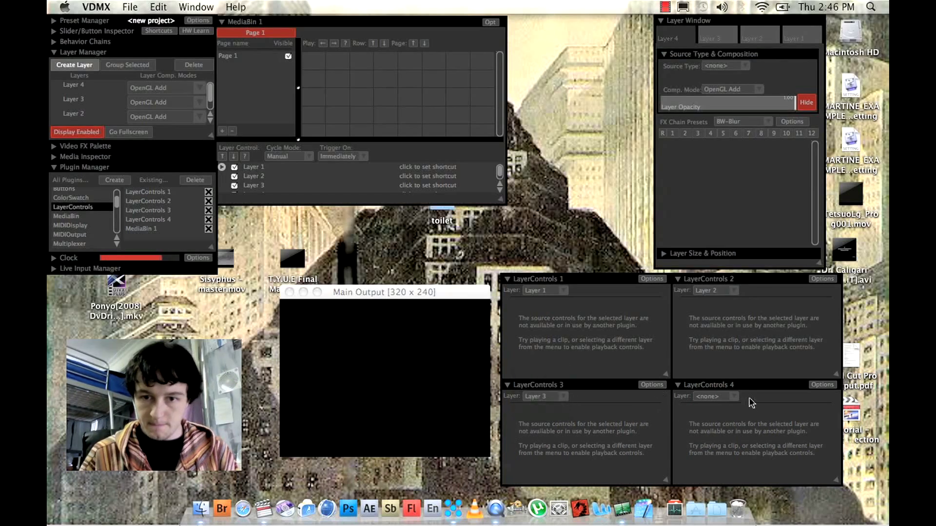
click(731, 397)
click(722, 408)
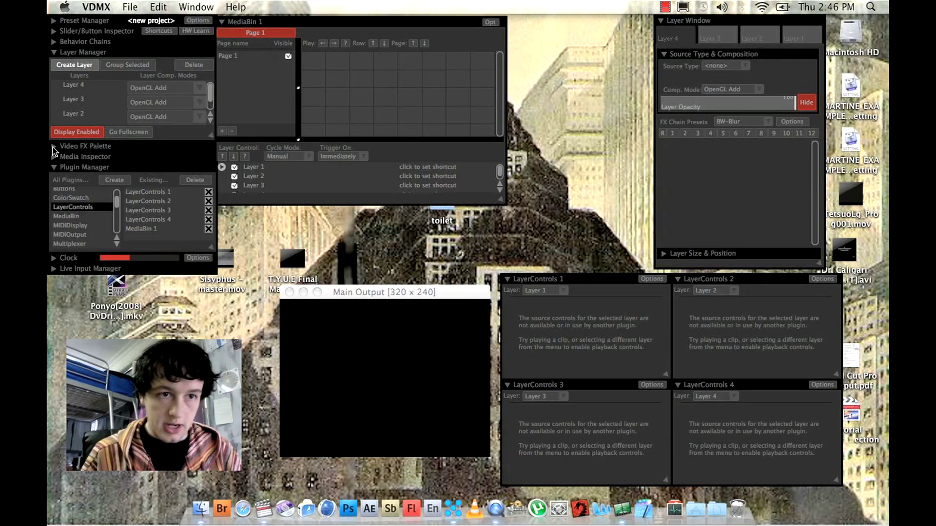
Show the QuartzComposer FX category in the Video FX Palette.
click(54, 146)
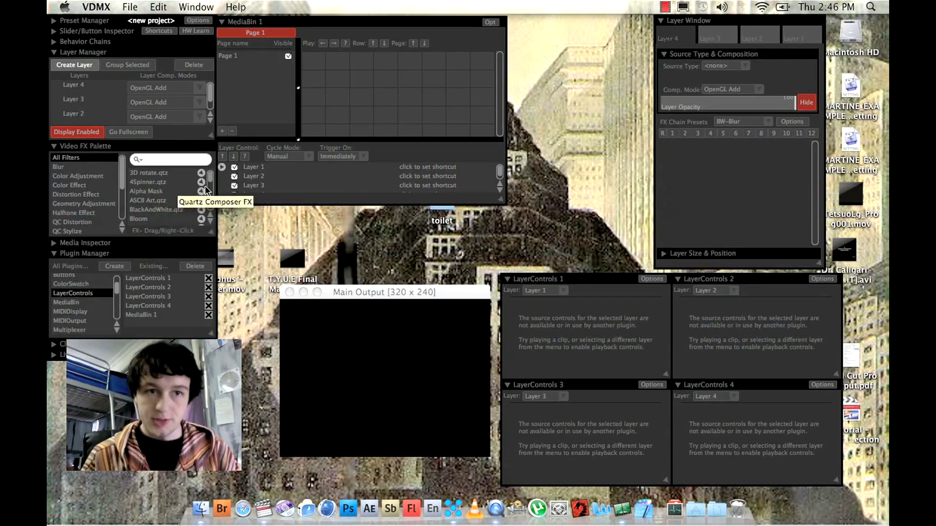
click(209, 220)
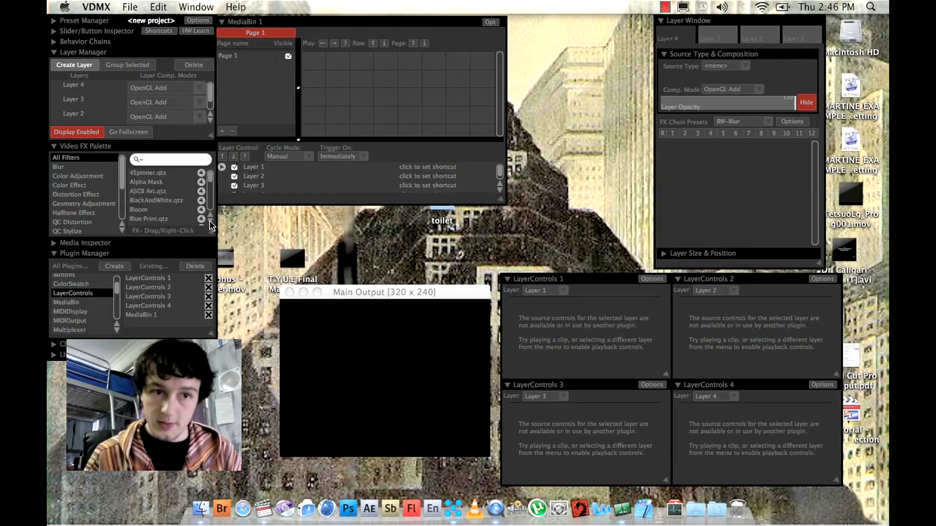
scroll(88, 207, down, 5)
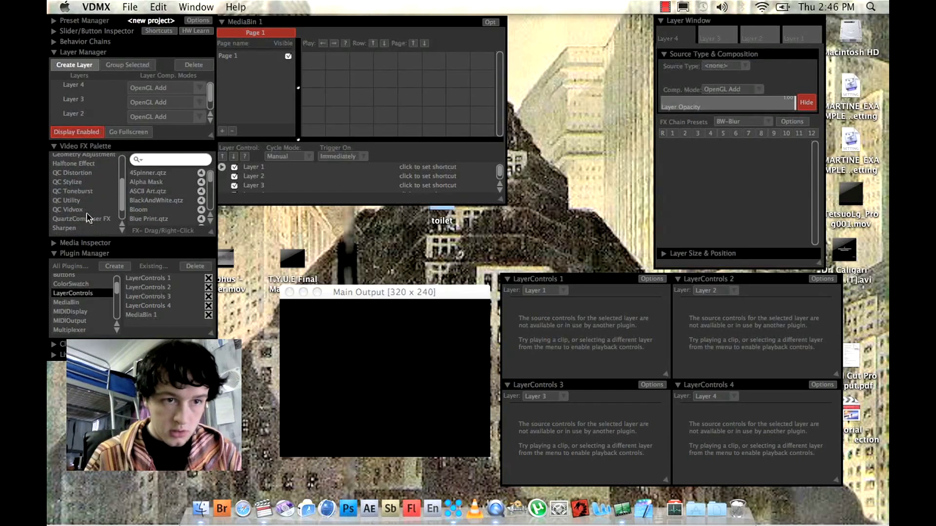
click(88, 219)
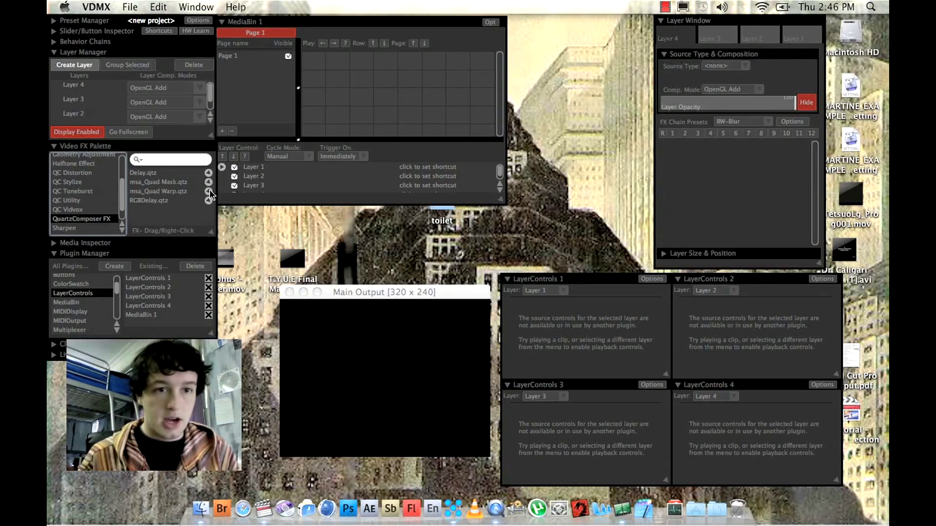
Apply msa_Quad Warp.qtz to Layers 4, 3, 2 and 1, then check Layers 3 and 2.
click(208, 190)
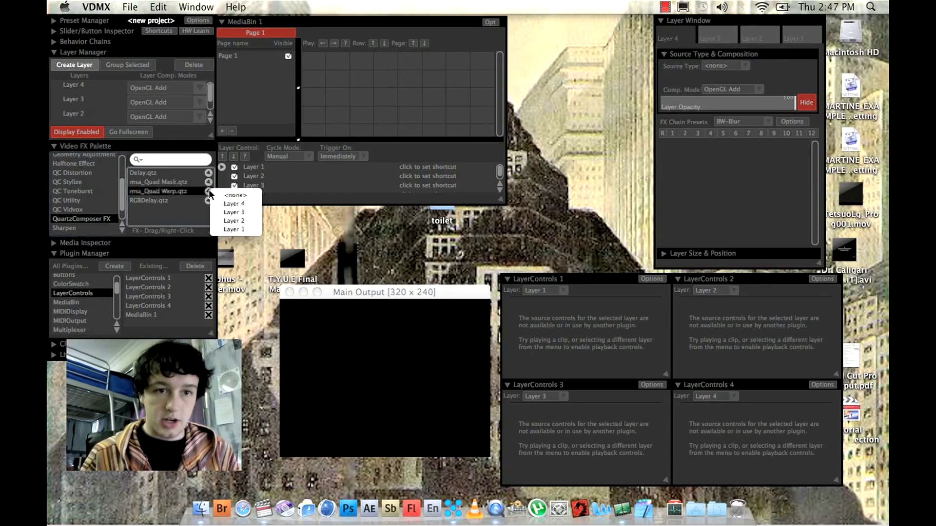
click(219, 203)
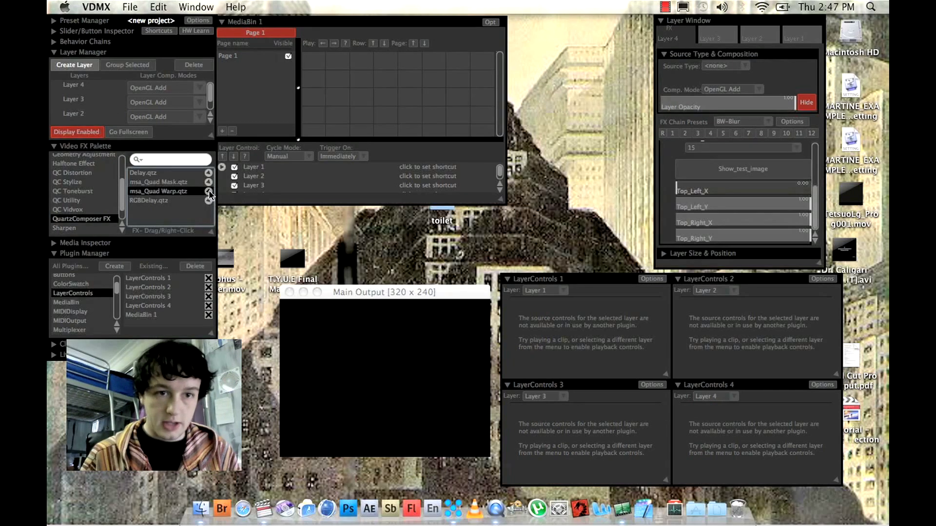
click(209, 191)
click(222, 213)
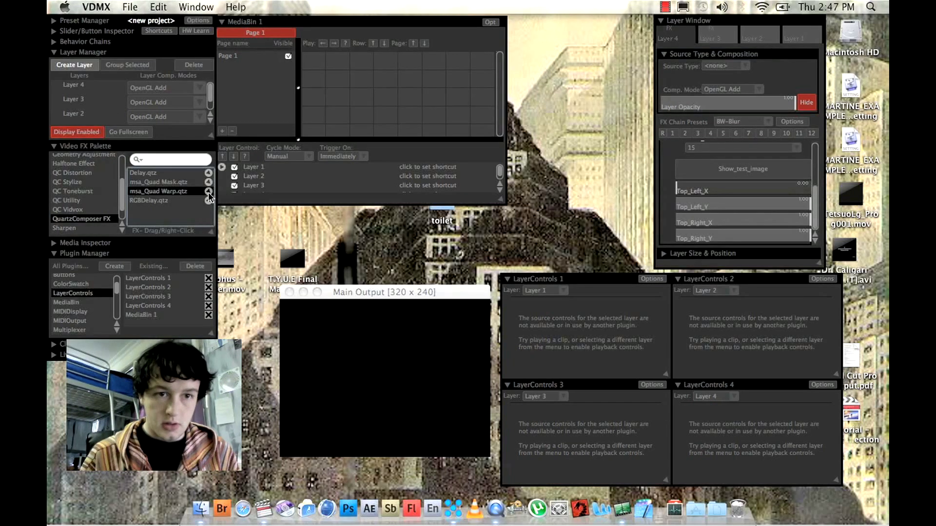
click(208, 195)
click(224, 223)
click(208, 191)
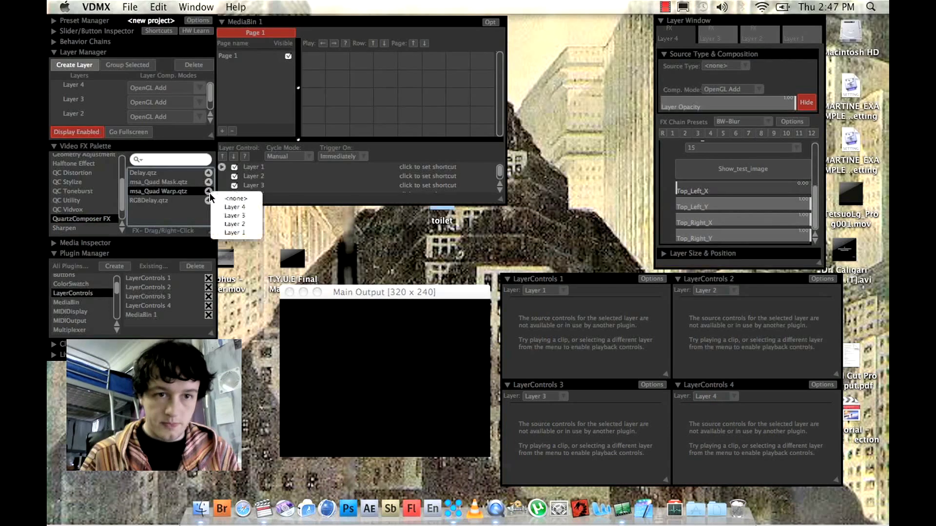
click(233, 232)
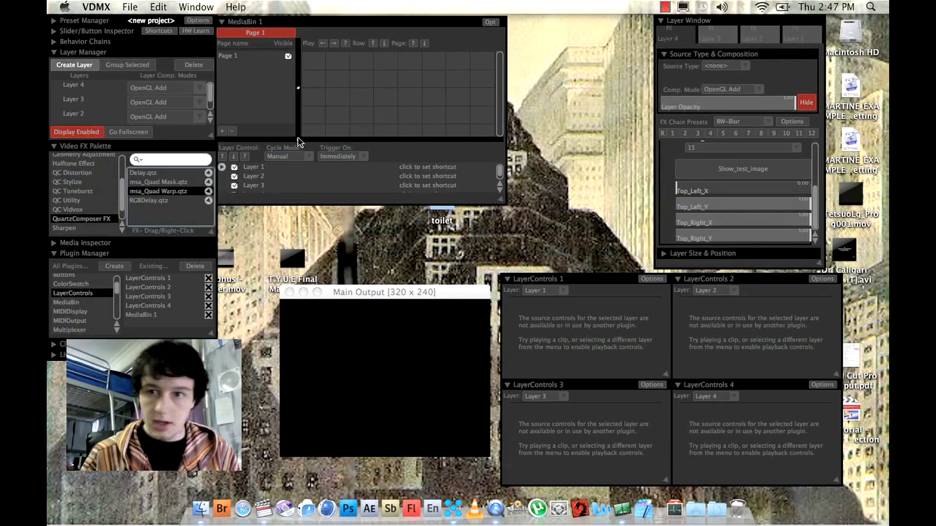
click(726, 39)
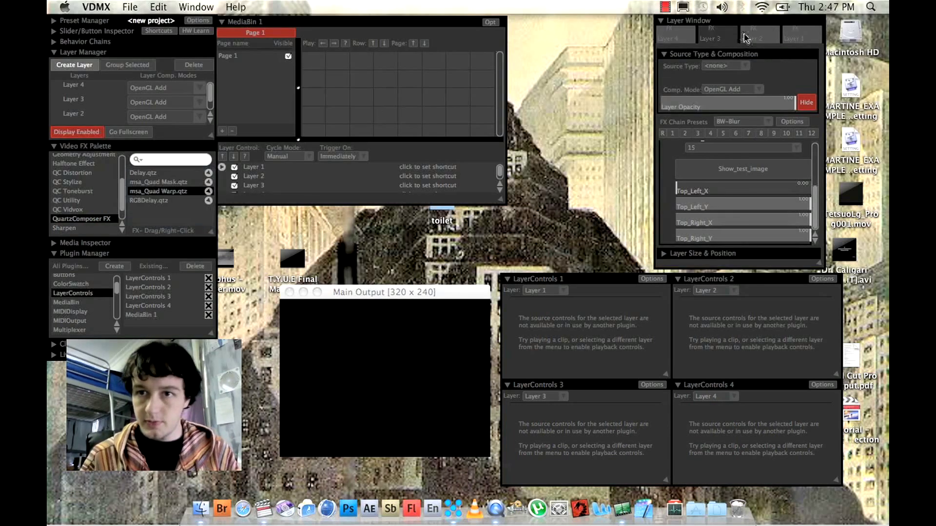
click(744, 38)
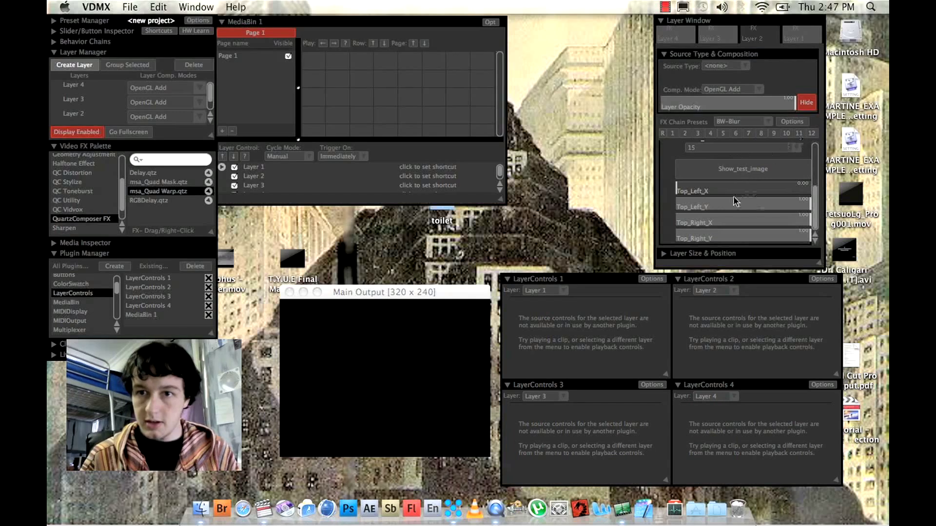
Load all clips from Desktop > toilet > final shots into MediaBin 1, dismissing the low-memory warning.
click(799, 37)
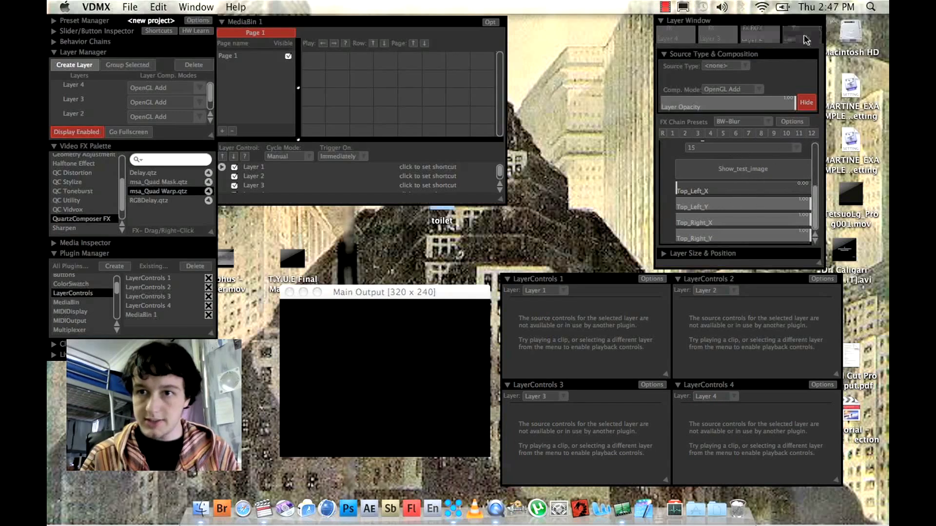
right_click(316, 63)
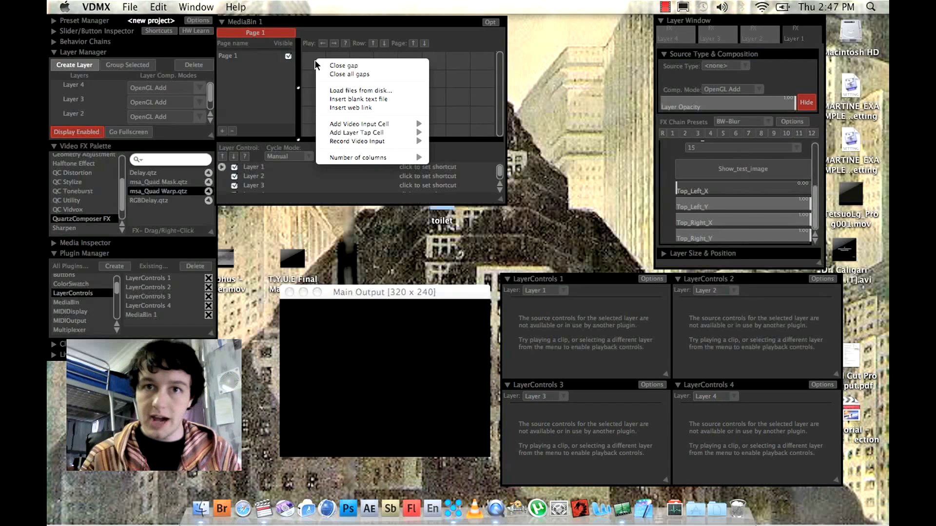
click(329, 90)
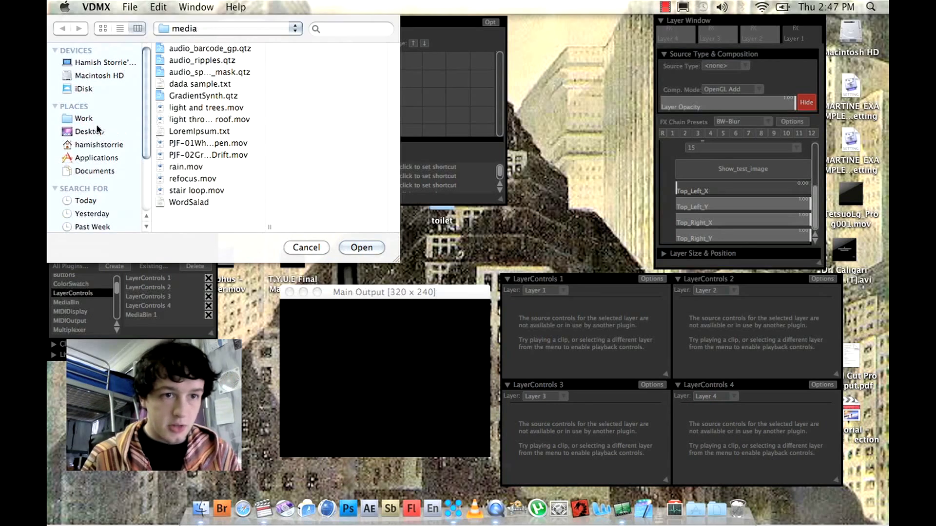
click(101, 132)
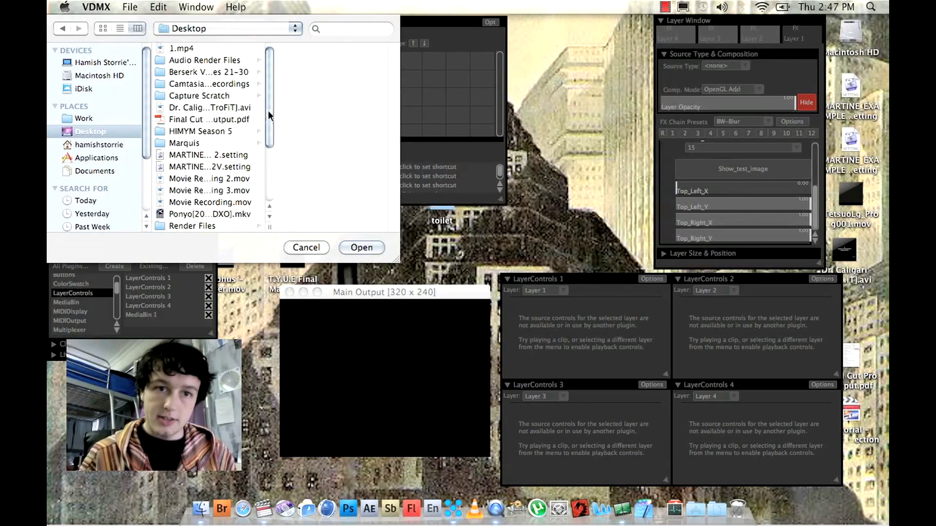
mouse_move(268, 114)
mouse_down()
mouse_move(267, 132)
mouse_move(267, 115)
mouse_up()
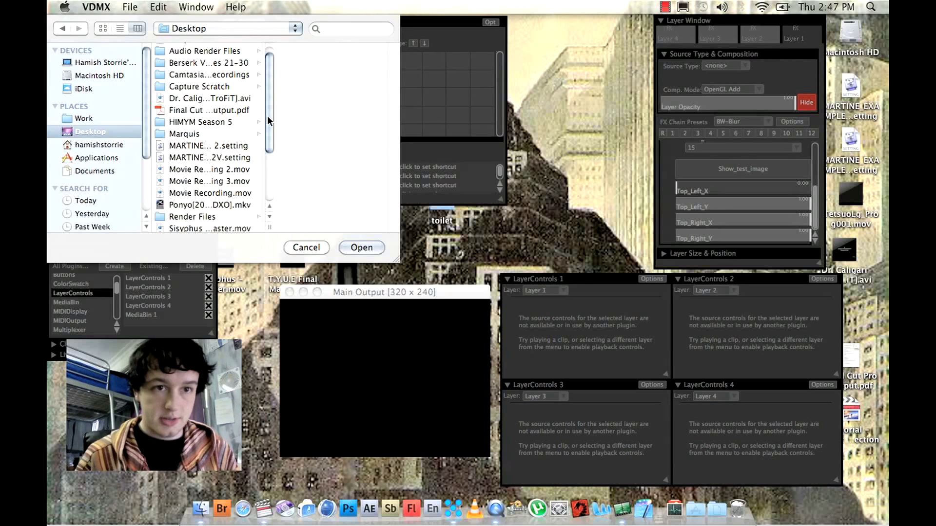
drag(267, 116, 266, 179)
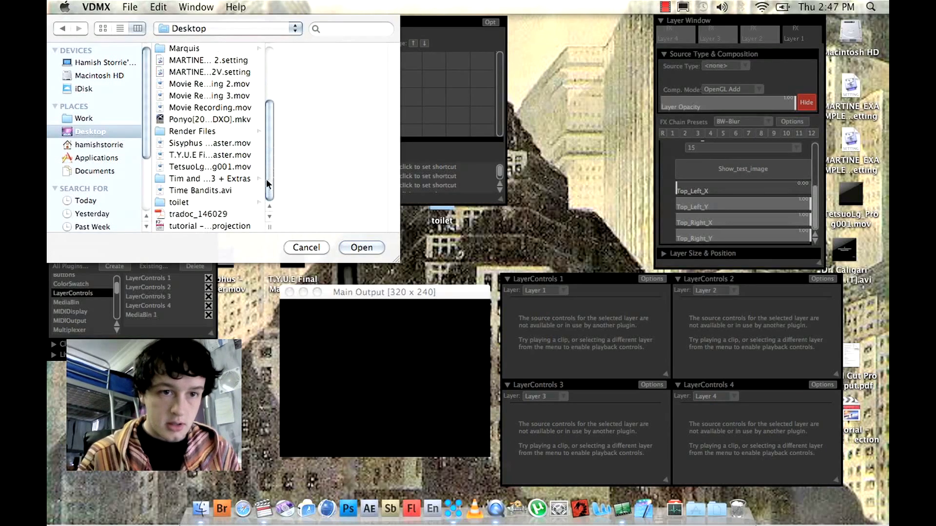
click(183, 203)
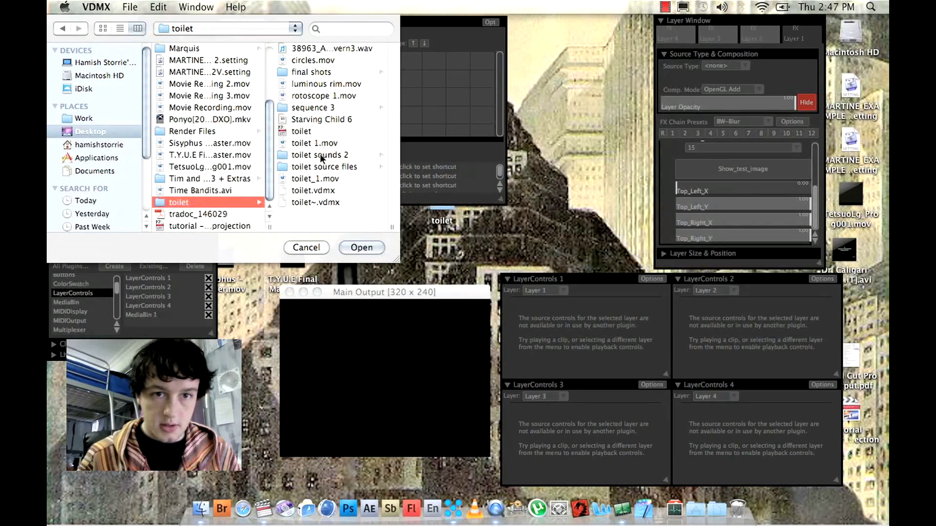
click(316, 72)
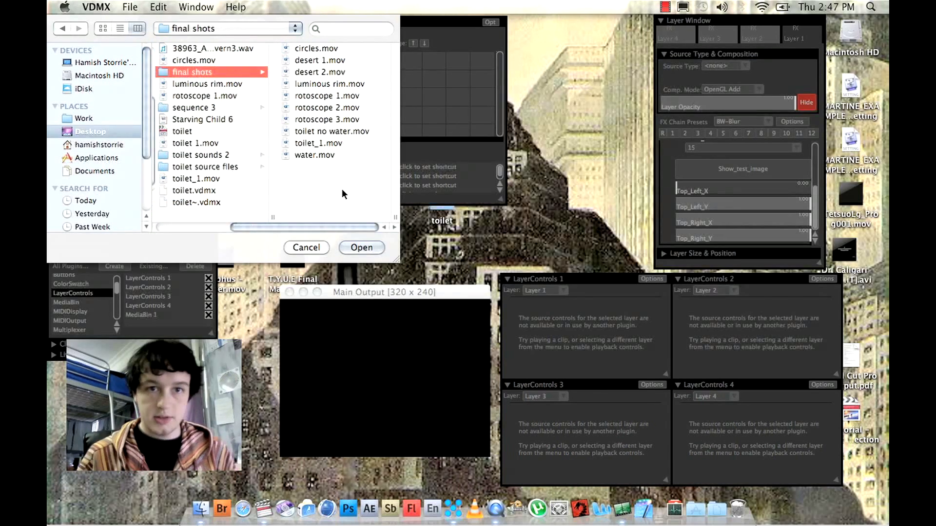
drag(341, 189, 306, 46)
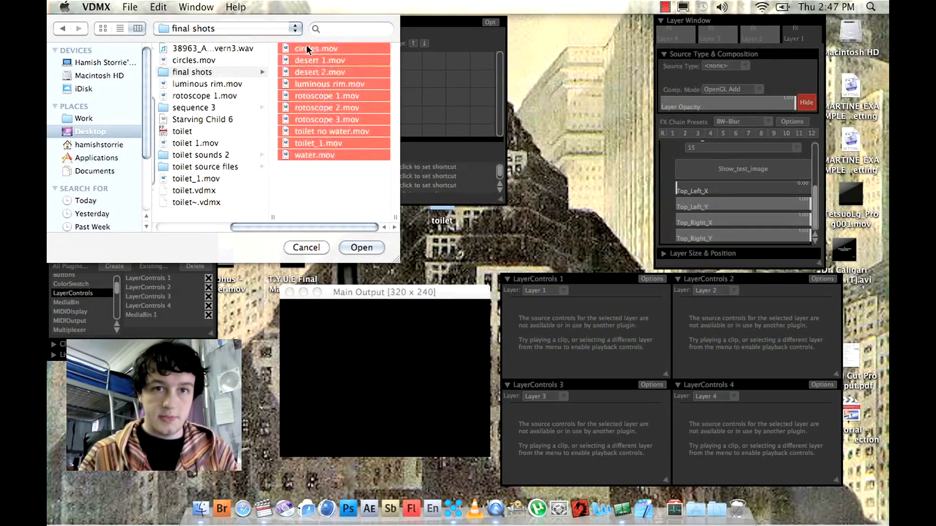
click(361, 248)
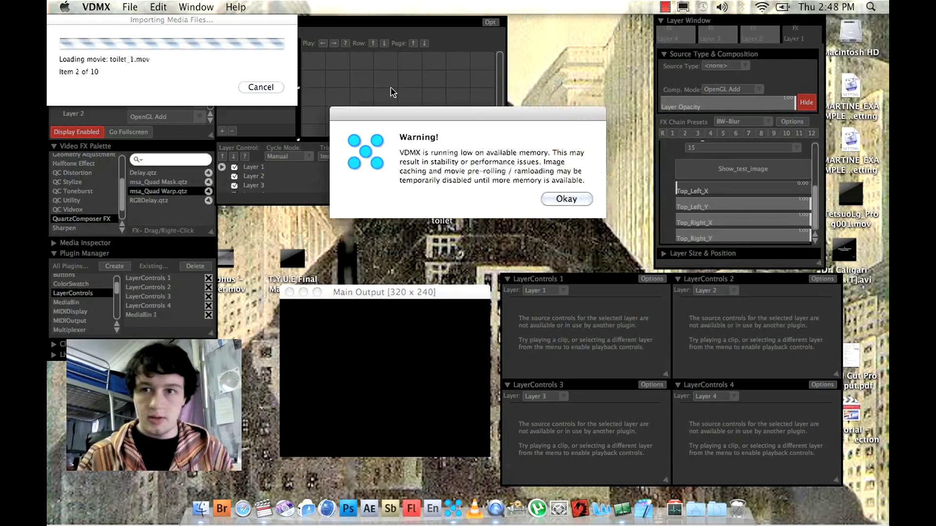
click(557, 198)
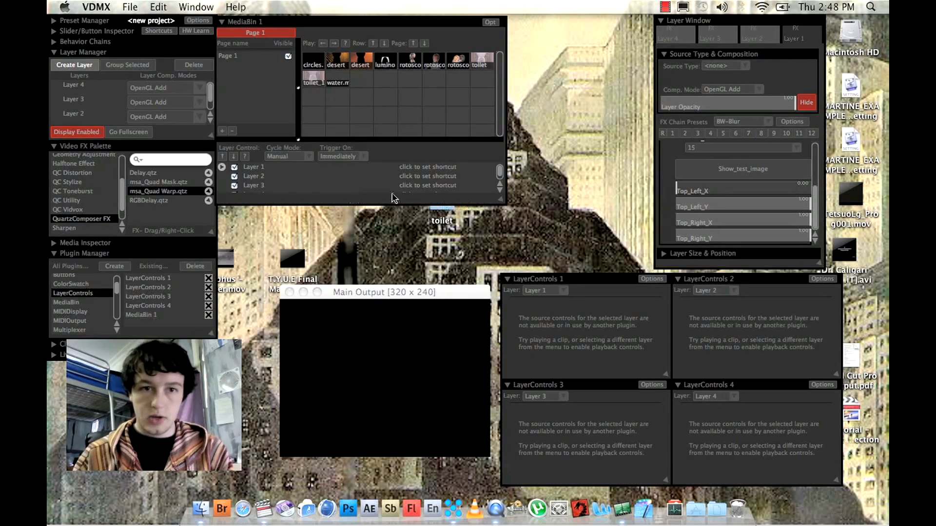
Give Layers 1–4 trigger shortcuts Key: 1, 2, 3 and 4.
click(439, 167)
key(1)
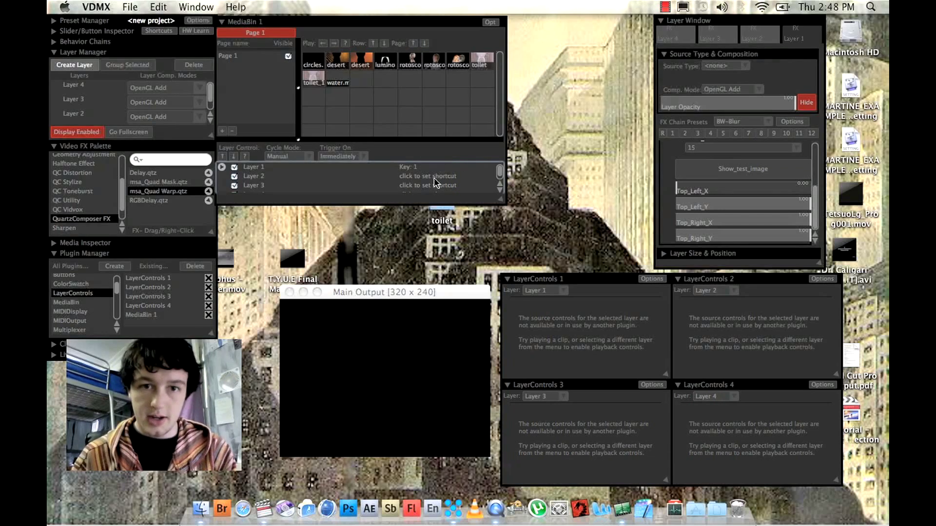
click(435, 175)
key(2)
click(430, 185)
key(3)
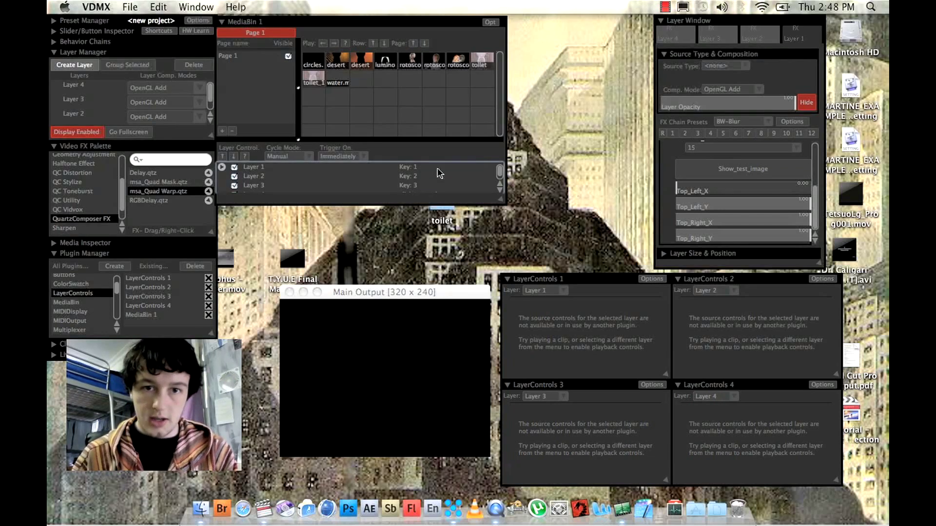
scroll(438, 175, down, 1)
click(433, 191)
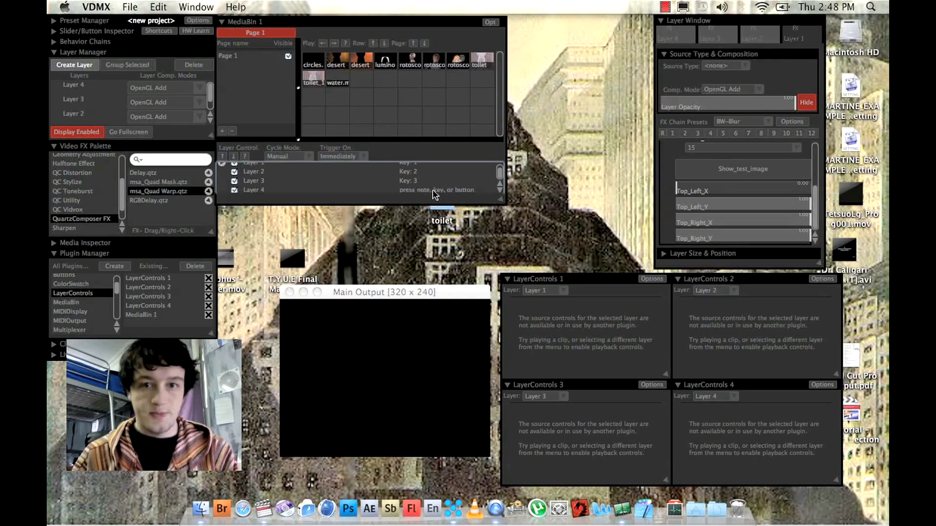
key(4)
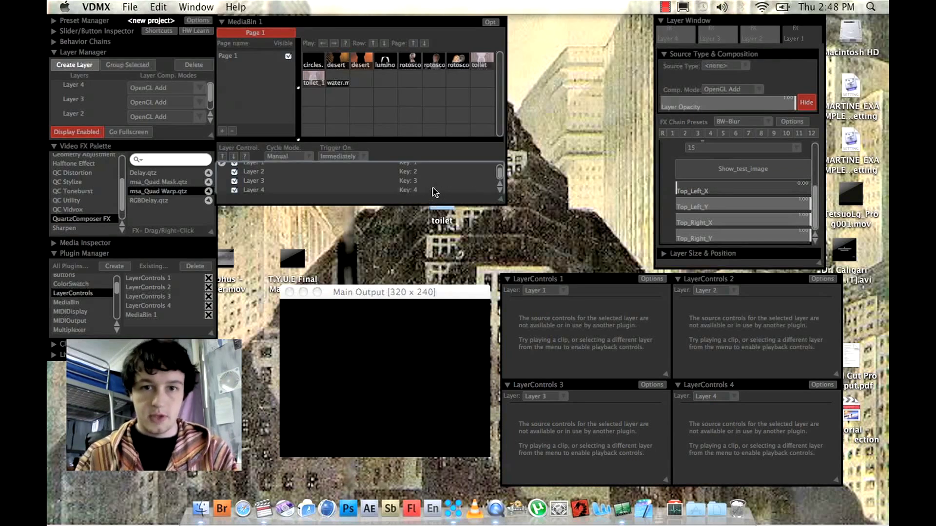
scroll(432, 187, up, 1)
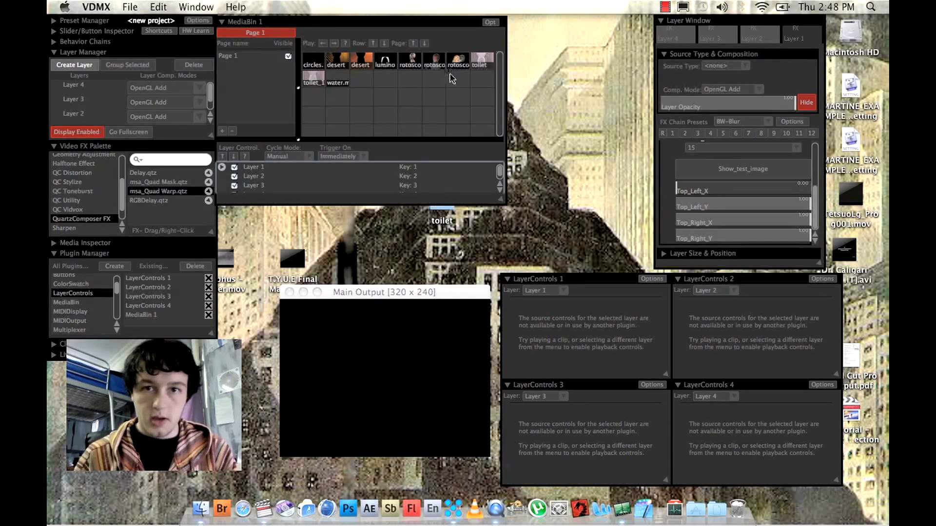
Load toilet_1.mov onto Layer 1 and scrub its Movie Time bar.
click(315, 81)
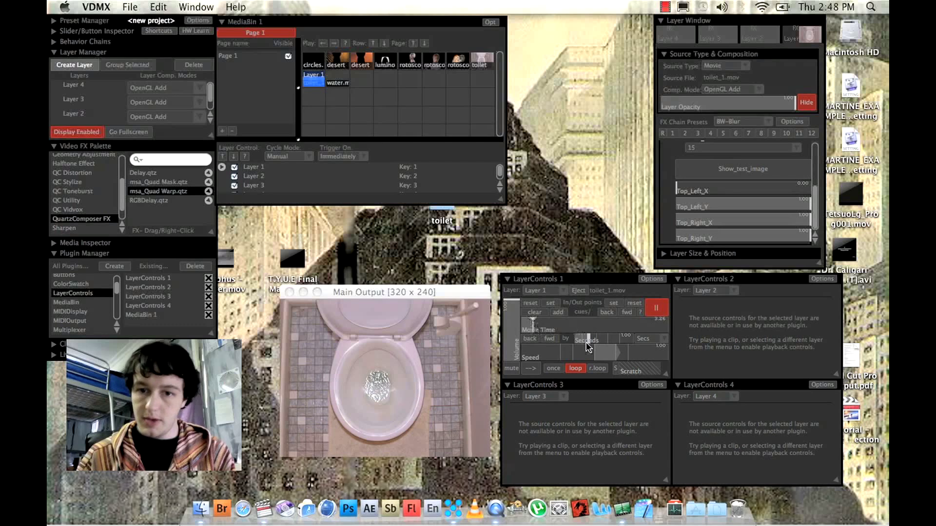
click(589, 328)
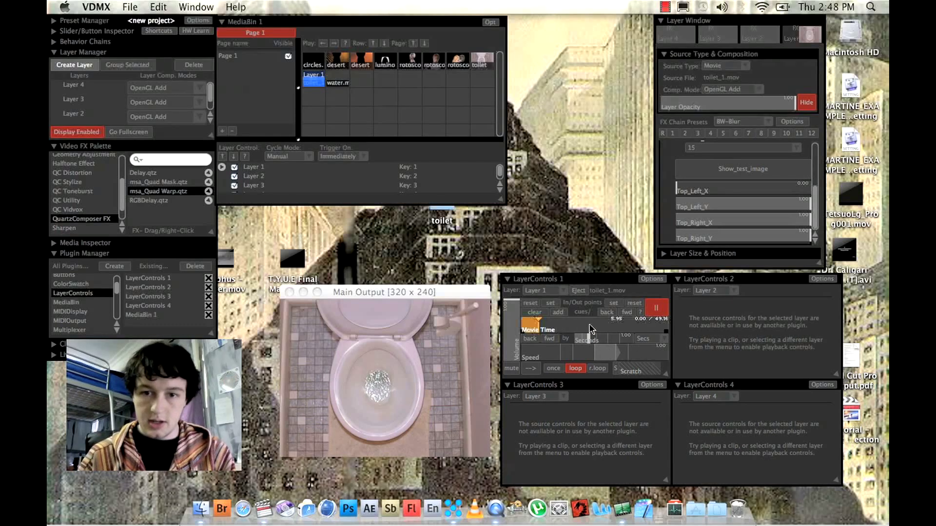
drag(605, 329, 520, 336)
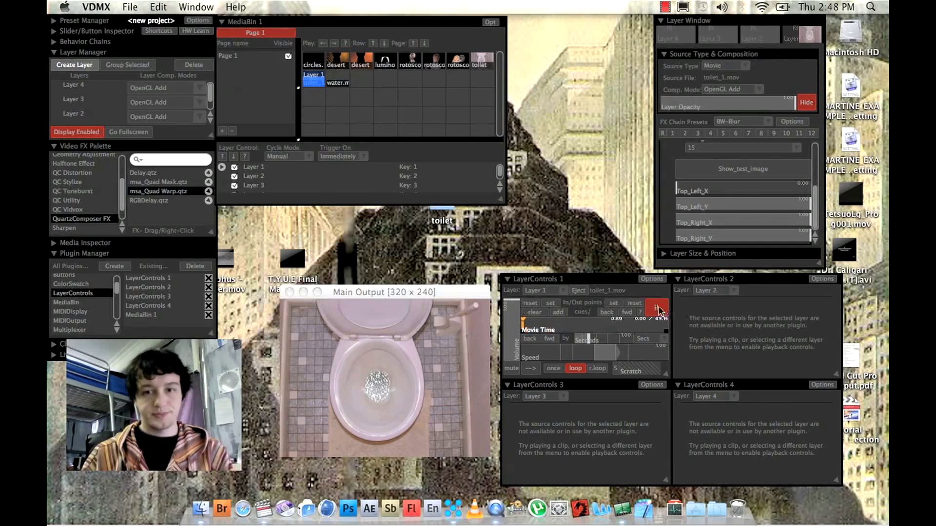
Pause toilet_1.mov and drag msa_Quad Warp's Bottom_Left X and Y sliders inward and upward.
click(657, 309)
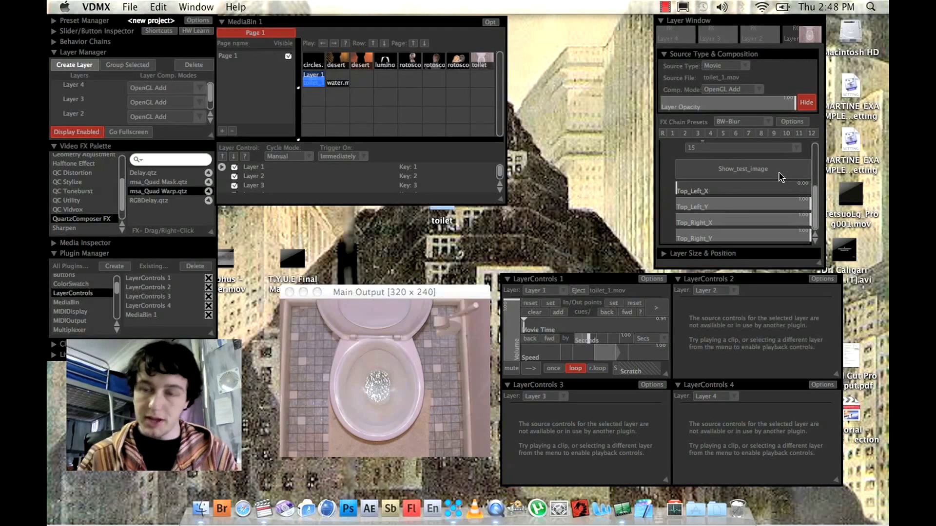
scroll(779, 172, up, 5)
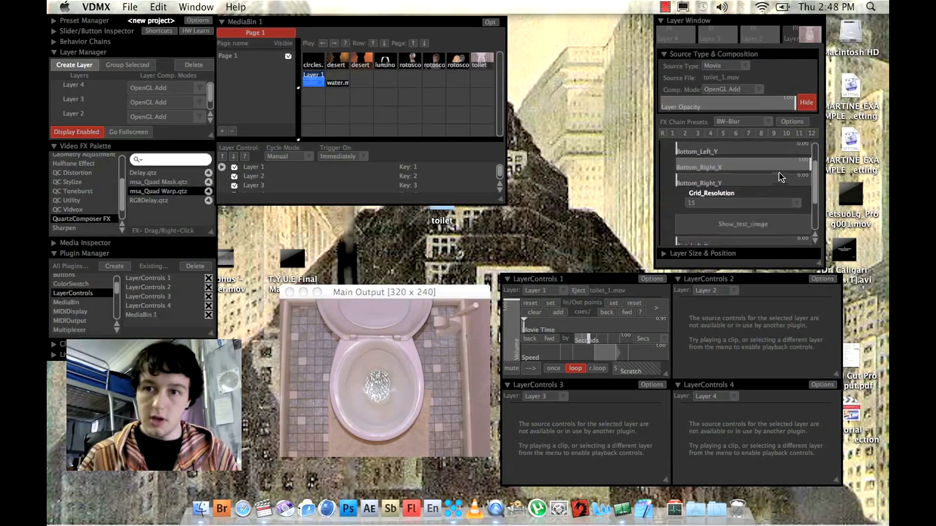
scroll(778, 175, up, 2)
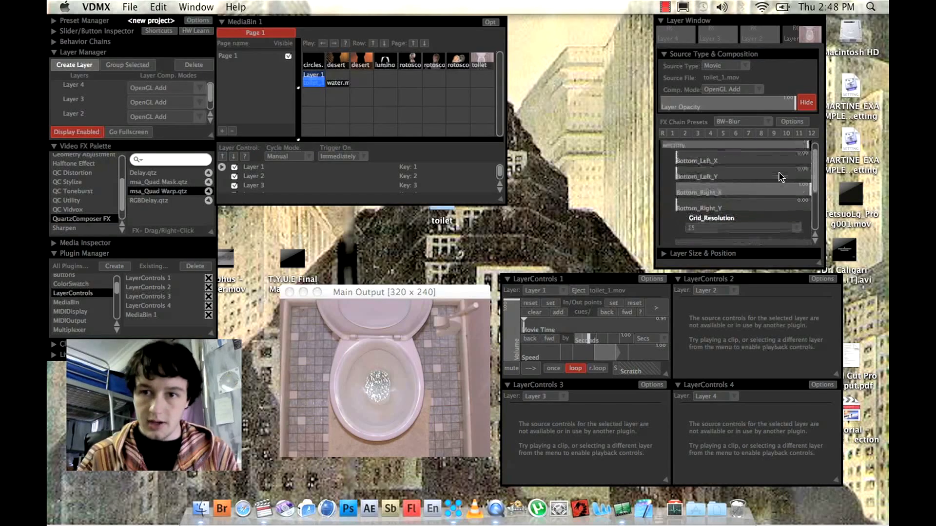
scroll(779, 171, up, 1)
drag(682, 171, 670, 188)
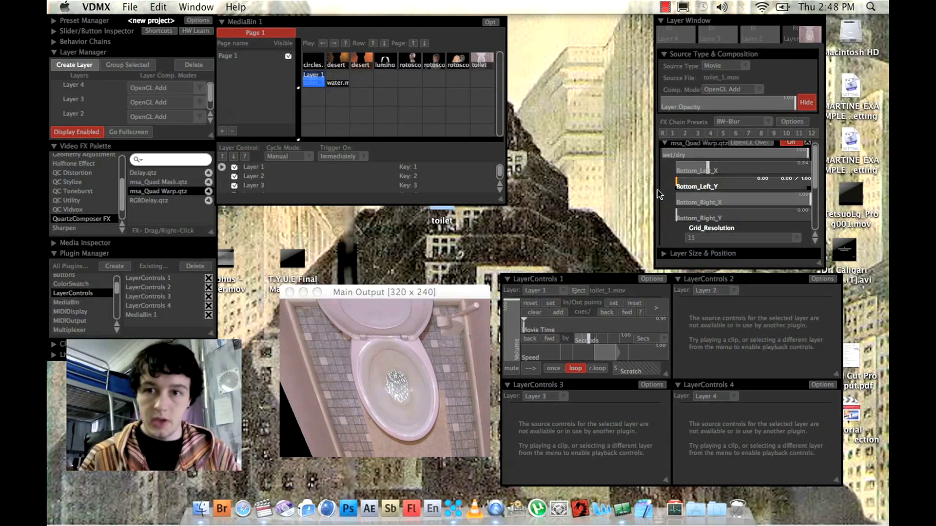
drag(702, 186, 644, 193)
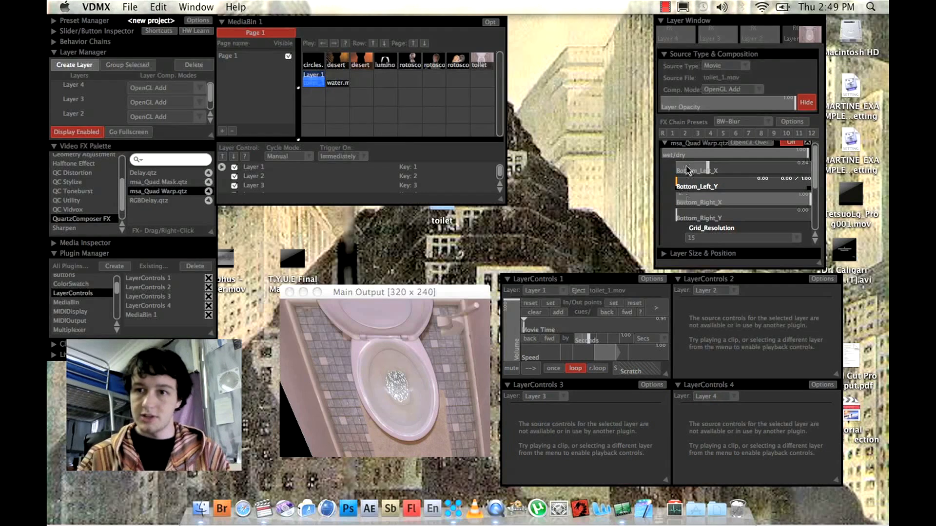
scroll(745, 185, up, 1)
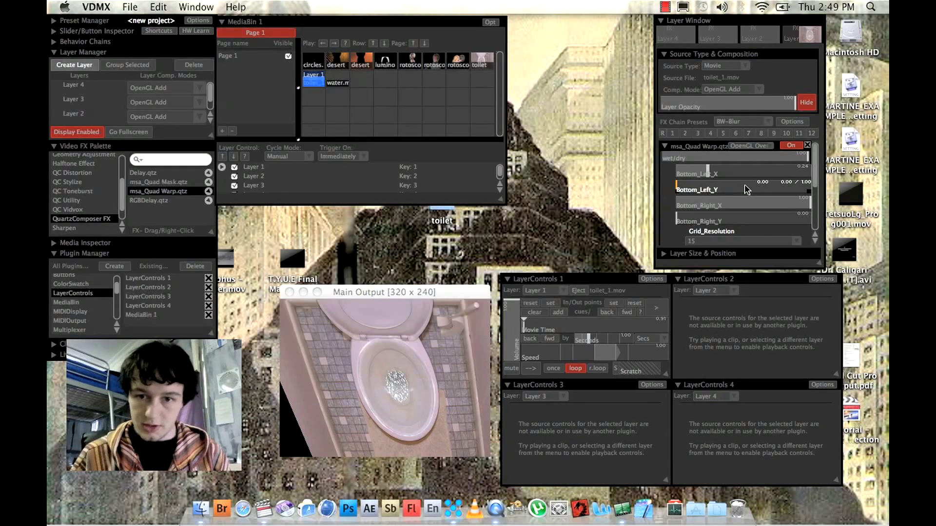
Map Layer 1's play button and Layer Opacity to MIDI controls with Start MIDI Detect.
click(658, 309)
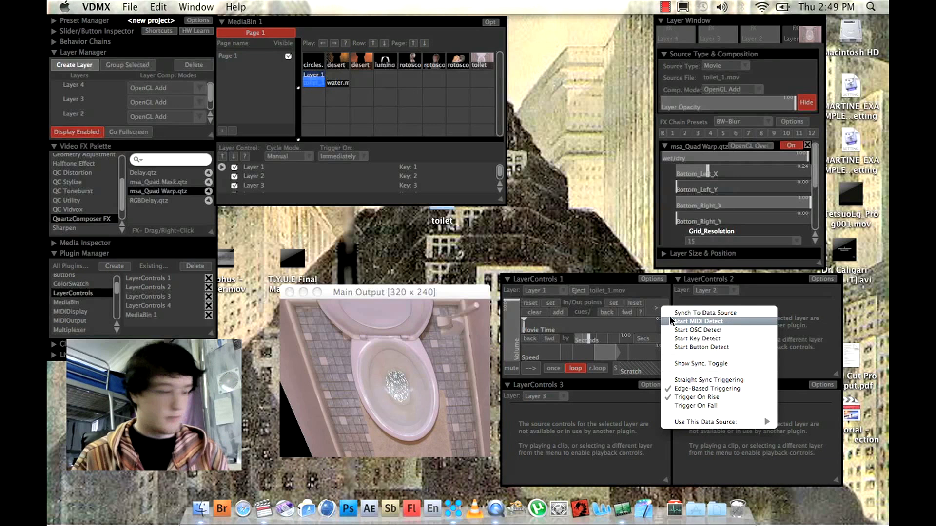
click(672, 321)
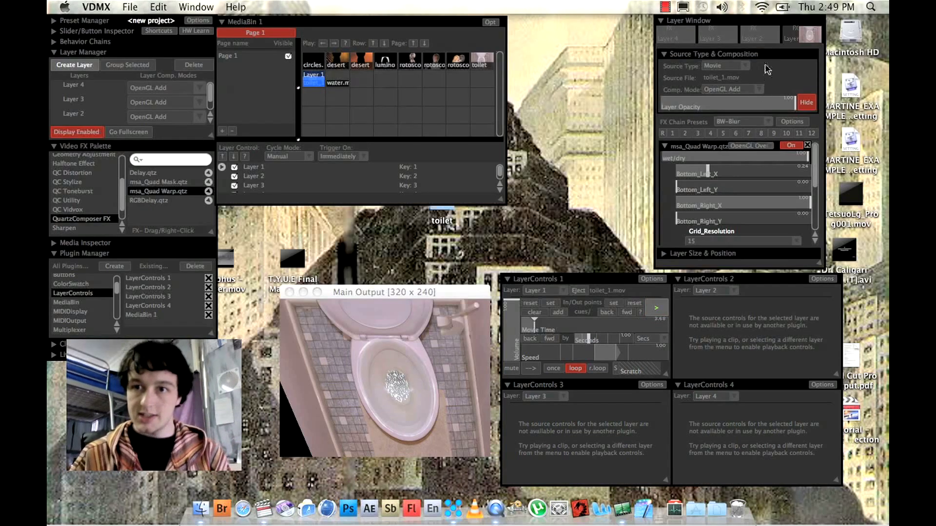
right_click(748, 107)
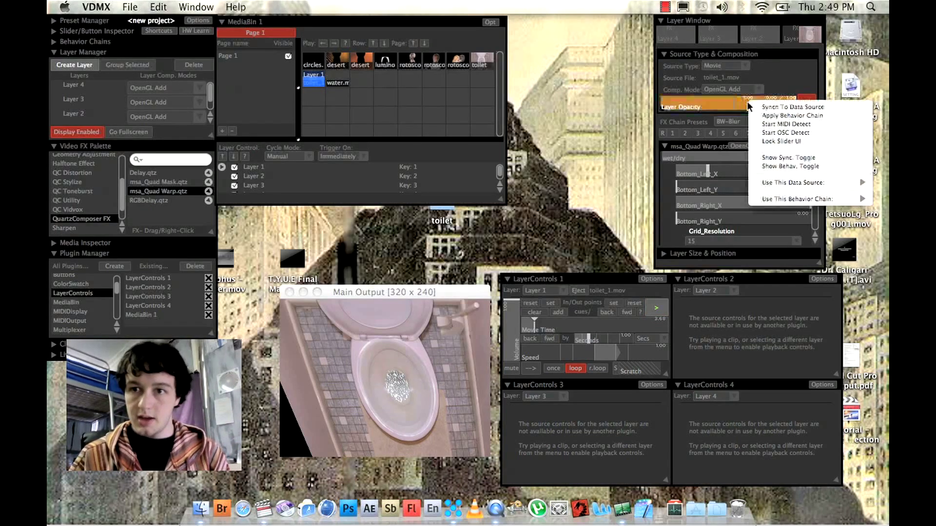
click(764, 125)
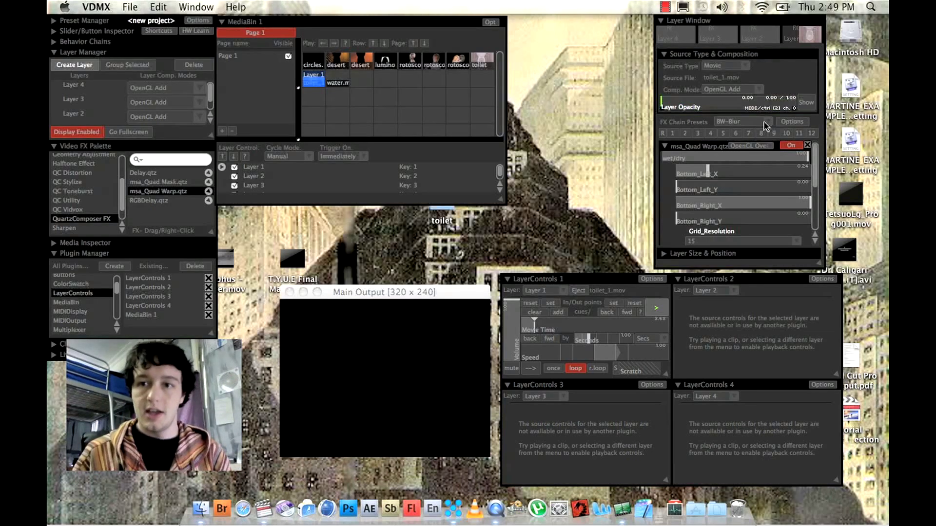
click(761, 42)
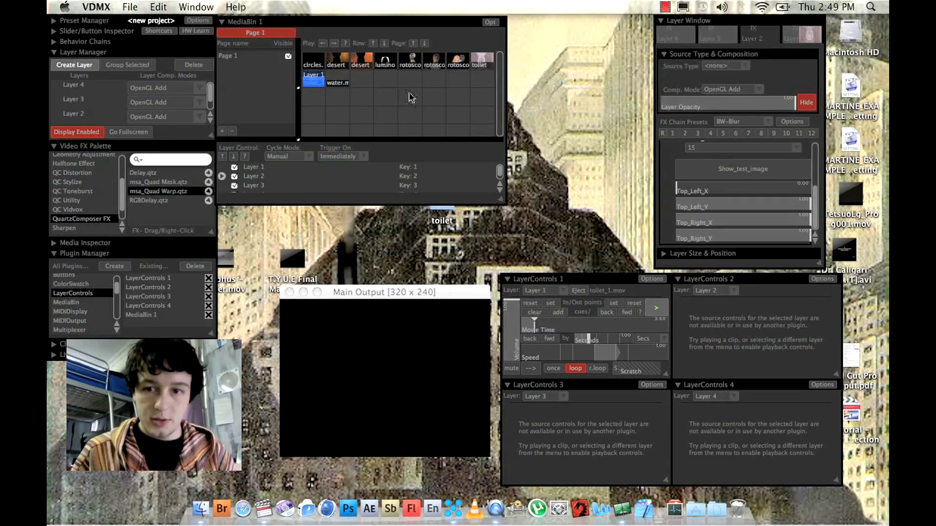
Load desert_1.mov onto Layer 2 and luminous onto Layer 3, then MIDI-map Layer 2's opacity.
click(339, 66)
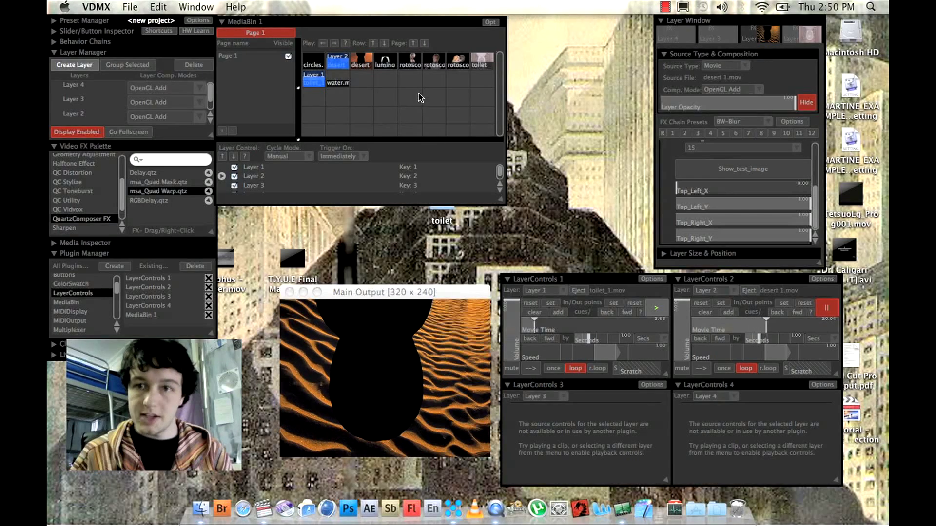
click(385, 63)
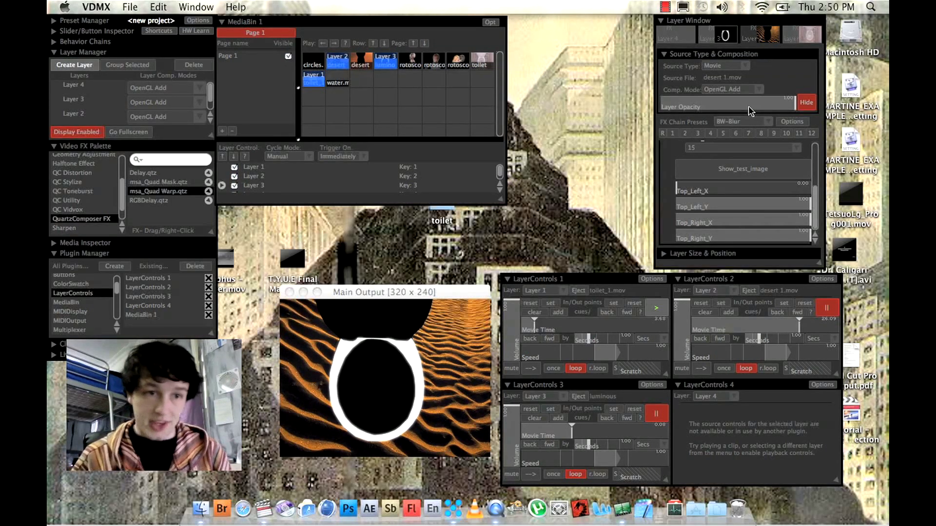
click(762, 130)
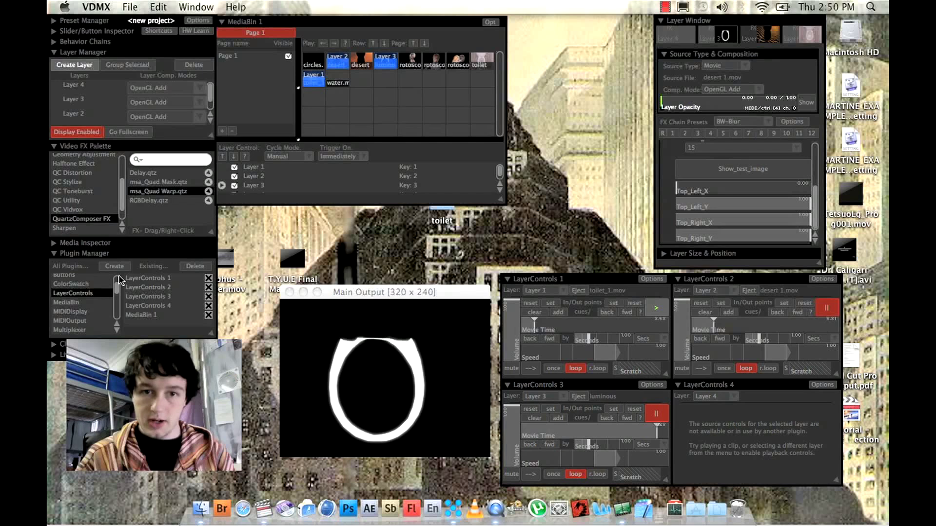
Move the TwoChannelMixer panel below the clip bin and set its sources to Layer 1 and Layer 2.
drag(117, 293, 117, 318)
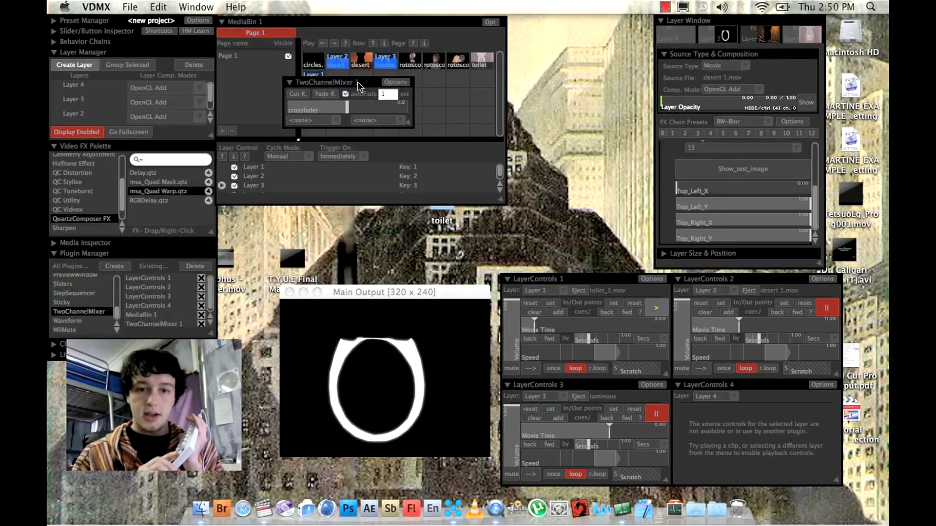
mouse_move(358, 87)
mouse_down()
mouse_move(390, 190)
mouse_move(391, 230)
mouse_move(376, 260)
mouse_up()
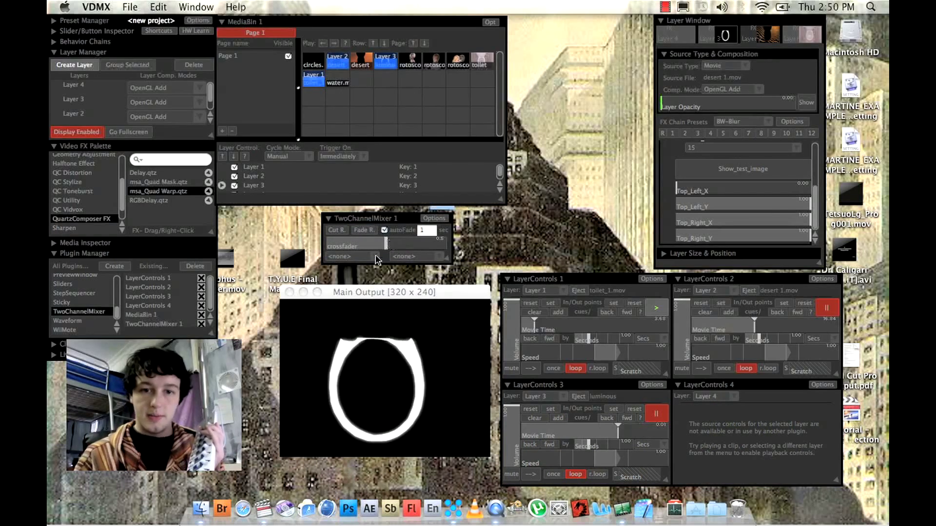
click(376, 259)
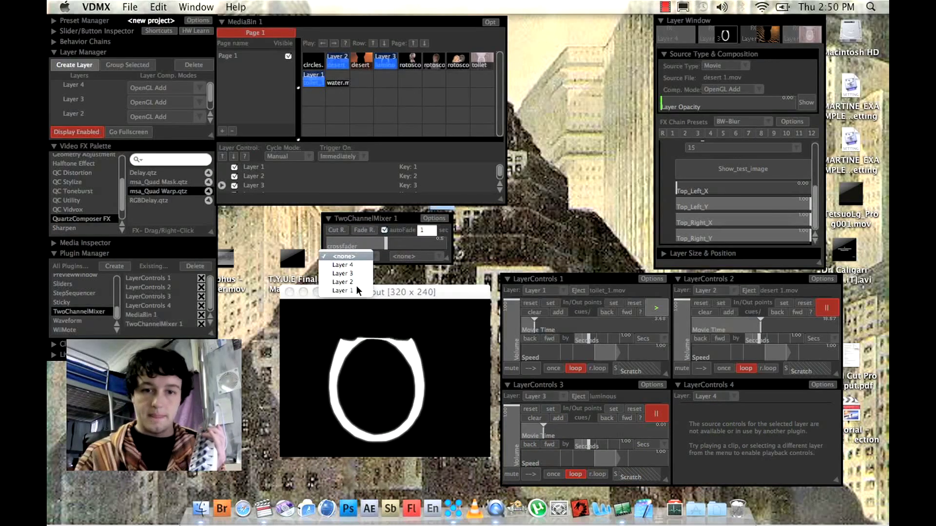
click(436, 257)
click(429, 282)
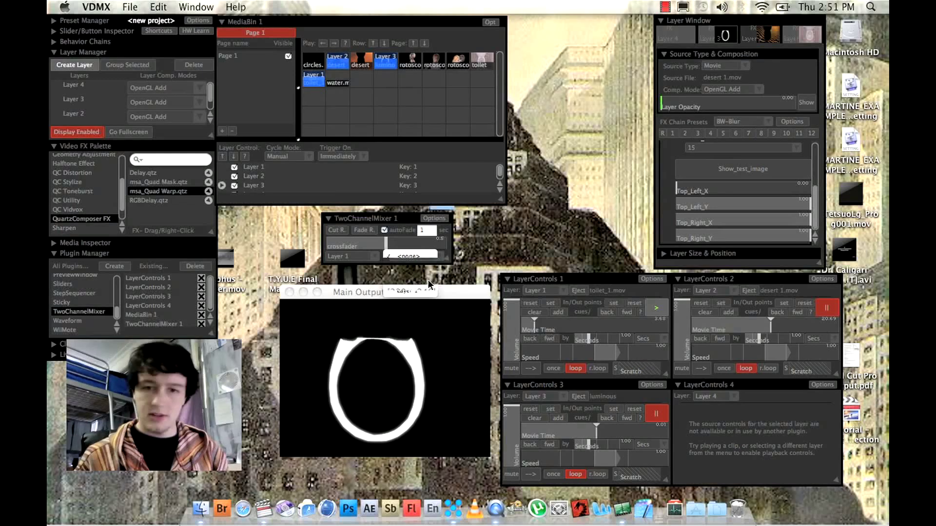
right_click(356, 241)
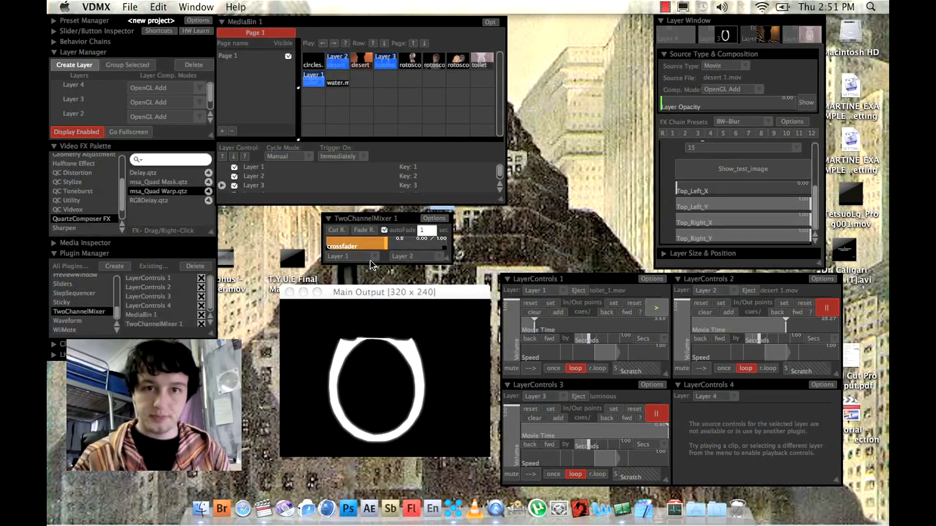